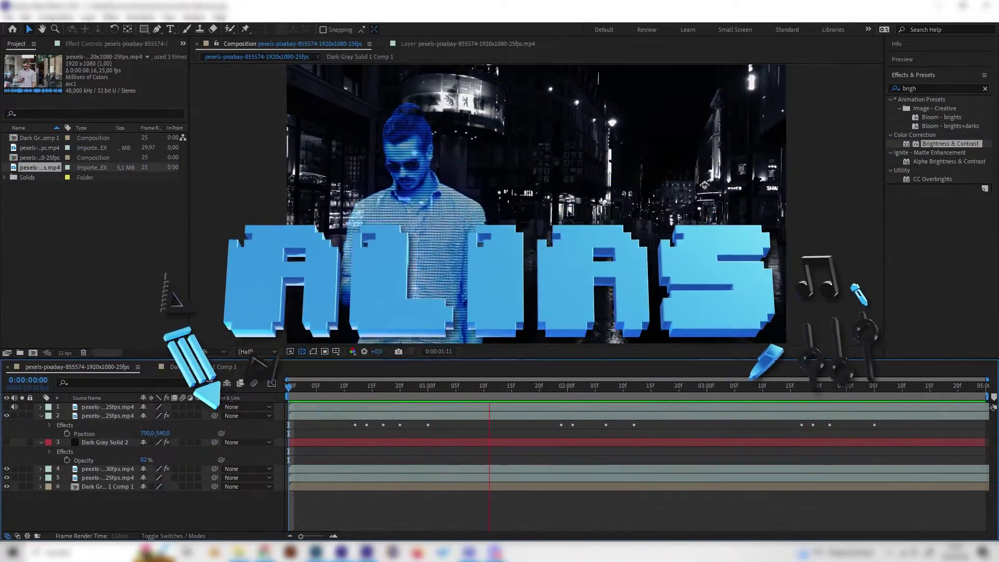
# Compare the finished hologram with the original daylight footage and replay the hologram preview.
pyautogui.press('space')
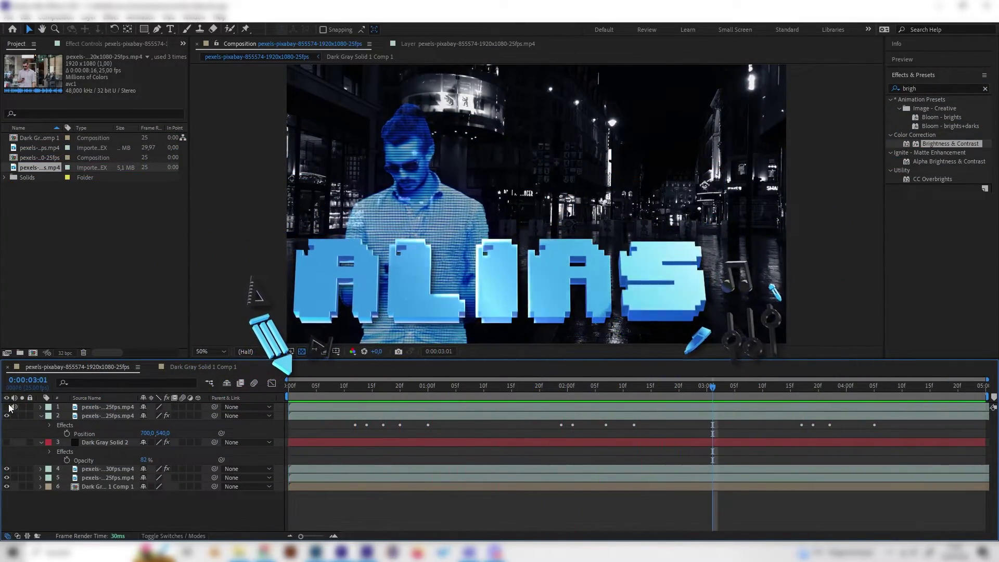
pyautogui.click(7, 407)
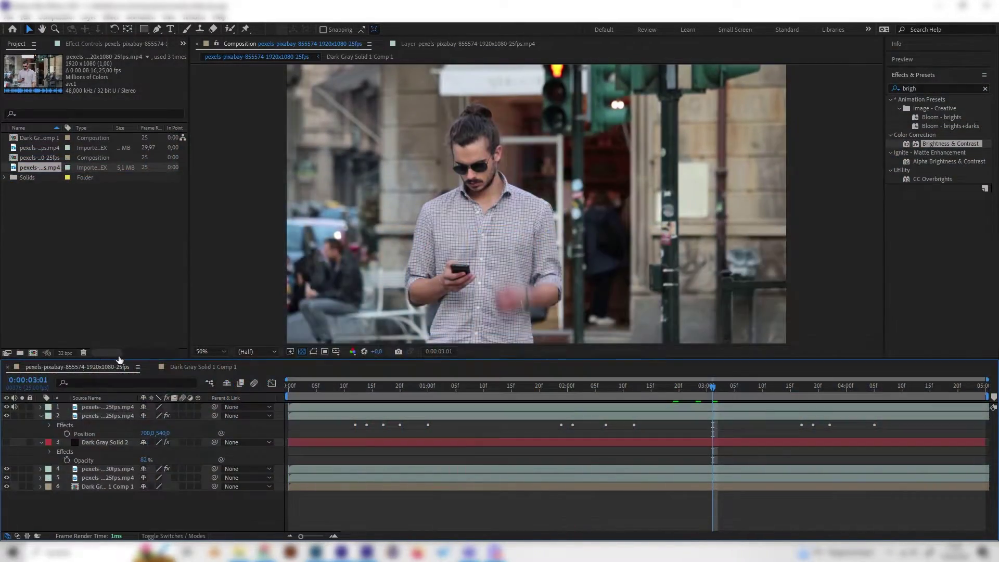
pyautogui.click(7, 407)
pyautogui.press('space')
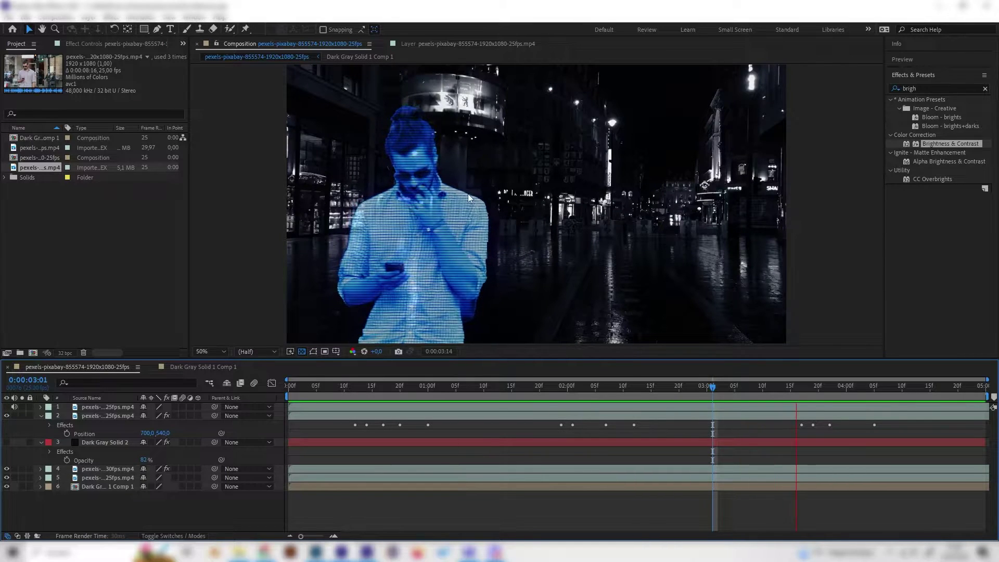
# Create a new composition from the man's daylight source clip.
pyautogui.click(153, 195)
pyautogui.click(43, 168)
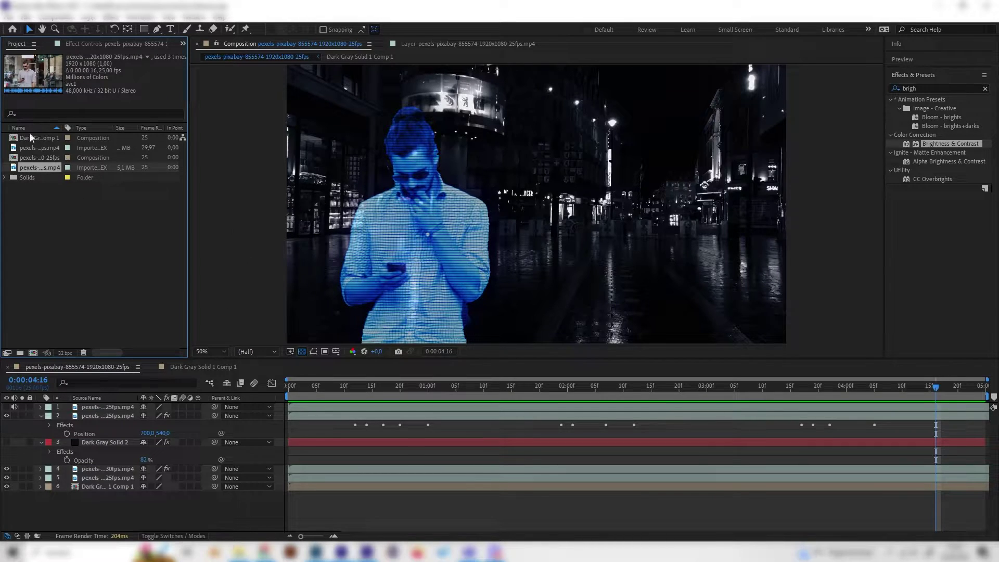
pyautogui.rightClick(54, 170)
pyautogui.rightClick(54, 170)
pyautogui.click(107, 196)
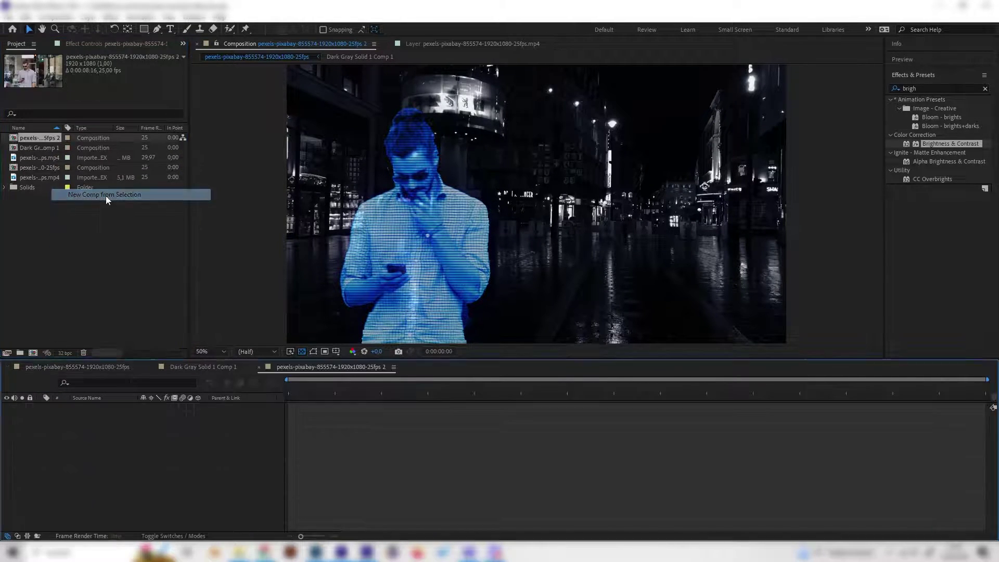
# Preview the new composition and open the clip in the Layer viewer for rotoscoping.
pyautogui.press('space')
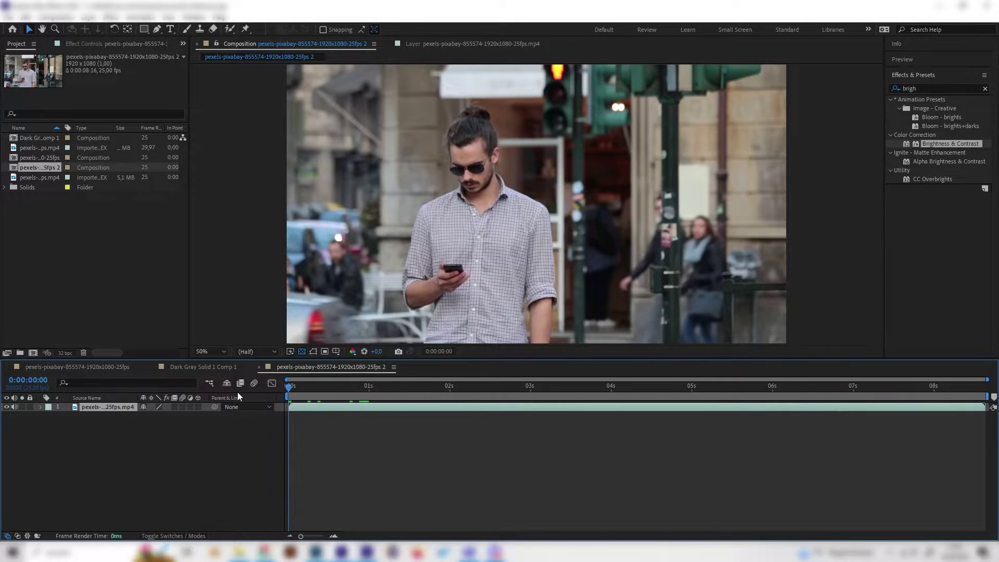
pyautogui.press('space')
pyautogui.doubleClick(105, 408)
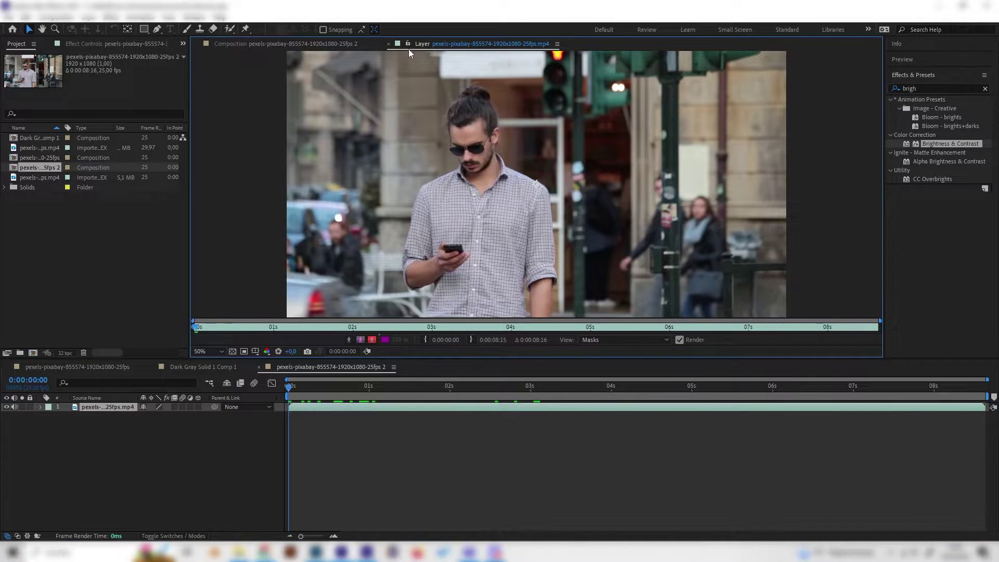
pyautogui.click(290, 48)
# Paint Roto Brush foreground strokes over the man's shirt, forearm and phone hand, face and hair bun.
pyautogui.click(442, 43)
pyautogui.click(230, 31)
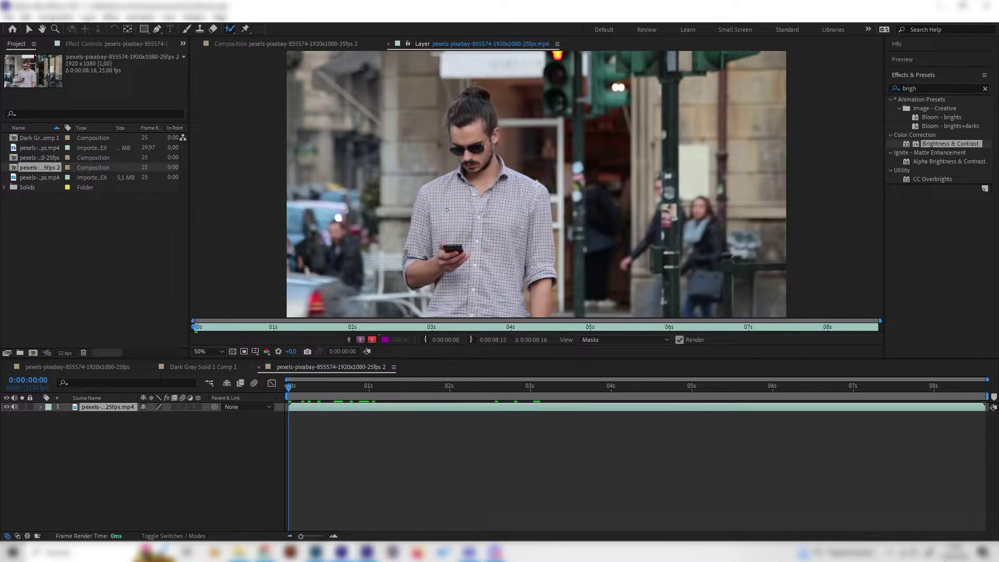
pyautogui.moveTo(413, 258)
pyautogui.mouseDown()
pyautogui.moveTo(426, 194)
pyautogui.moveTo(458, 171)
pyautogui.moveTo(491, 169)
pyautogui.moveTo(535, 192)
pyautogui.moveTo(547, 251)
pyautogui.mouseUp()
pyautogui.moveTo(407, 250)
pyautogui.mouseDown()
pyautogui.moveTo(427, 274)
pyautogui.moveTo(450, 252)
pyautogui.mouseUp()
pyautogui.moveTo(462, 122); pyautogui.dragTo(478, 164)
pyautogui.moveTo(463, 111)
pyautogui.mouseDown()
pyautogui.moveTo(475, 81)
pyautogui.moveTo(474, 94)
pyautogui.mouseUp()
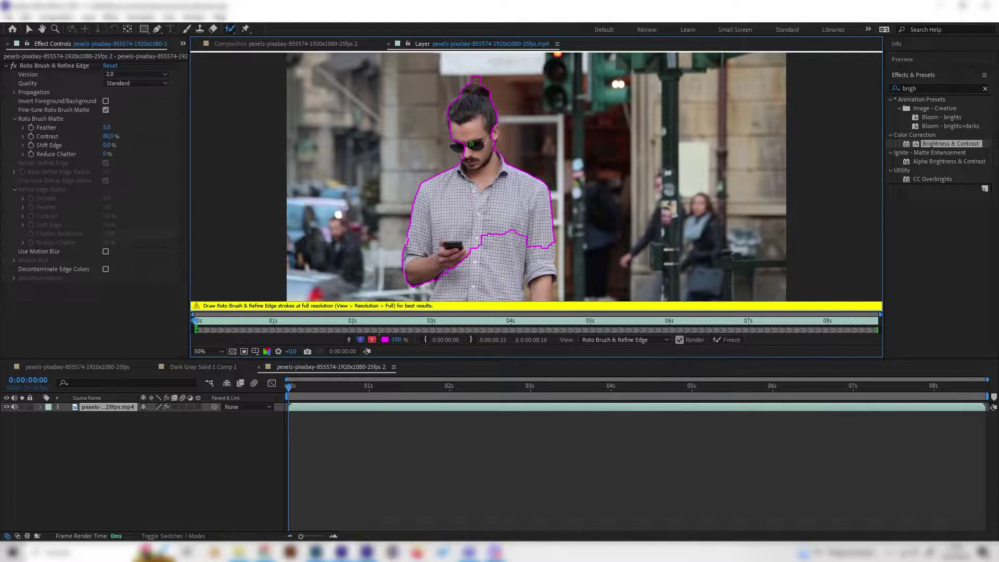
pyautogui.moveTo(454, 122); pyautogui.dragTo(458, 149)
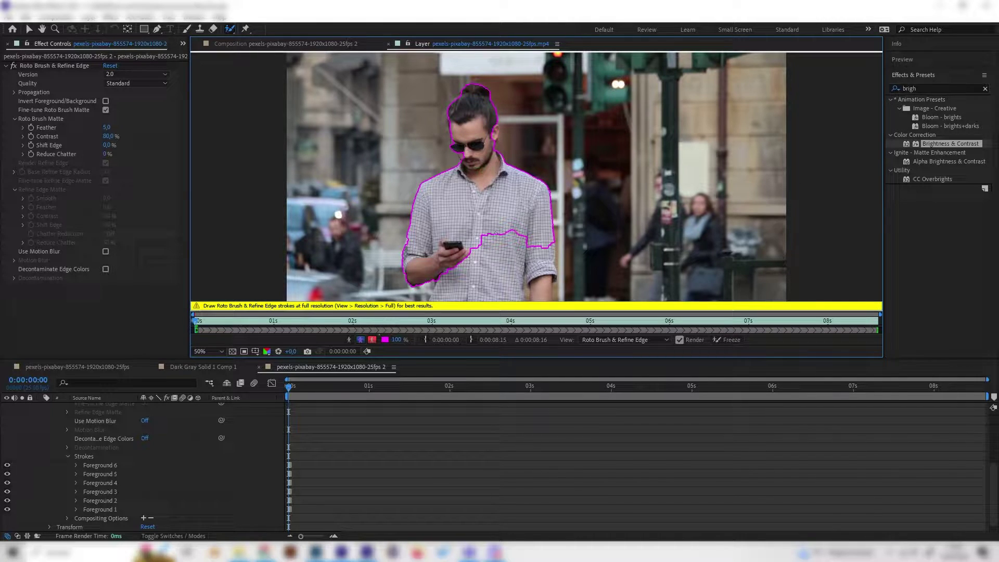
pyautogui.moveTo(484, 245)
pyautogui.mouseDown()
pyautogui.moveTo(478, 278)
pyautogui.moveTo(443, 293)
pyautogui.mouseUp()
pyautogui.moveTo(517, 243)
pyautogui.mouseDown()
pyautogui.moveTo(512, 301)
pyautogui.moveTo(533, 300)
pyautogui.mouseUp()
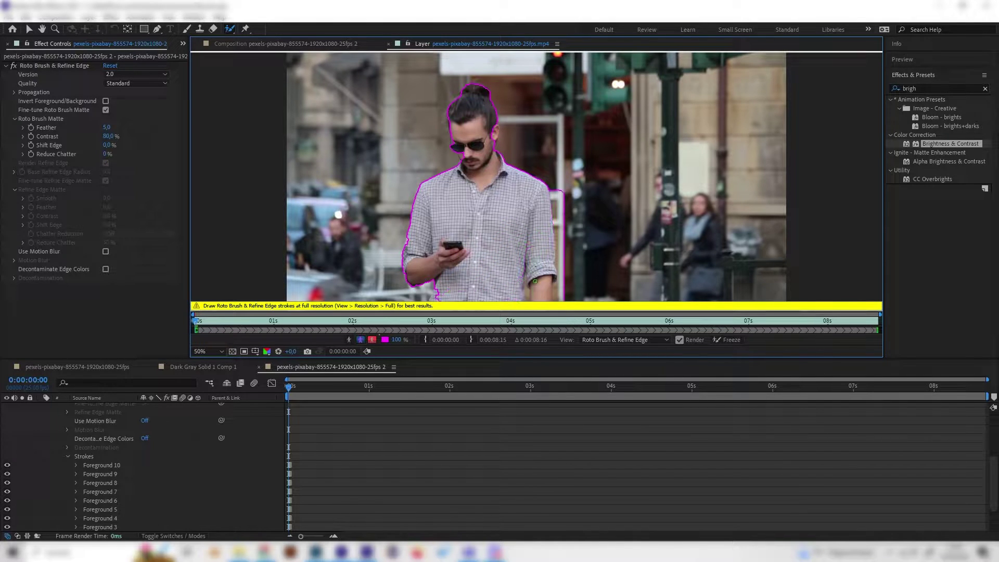
# Undo the stray stroke, add the right arm, and trim background off both arm edges.
pyautogui.hotkey('ctrl', 'z')
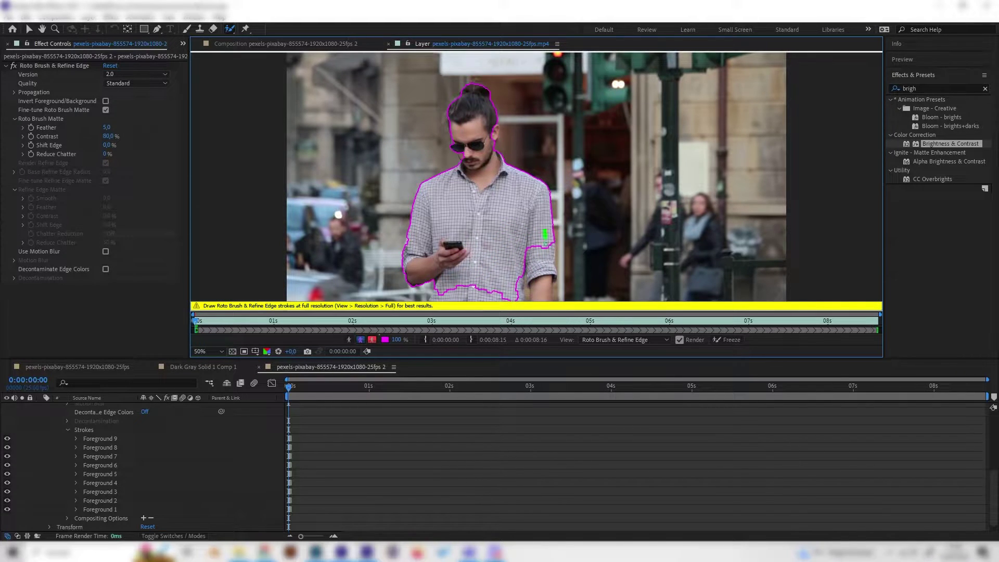
pyautogui.moveTo(545, 275); pyautogui.dragTo(543, 300)
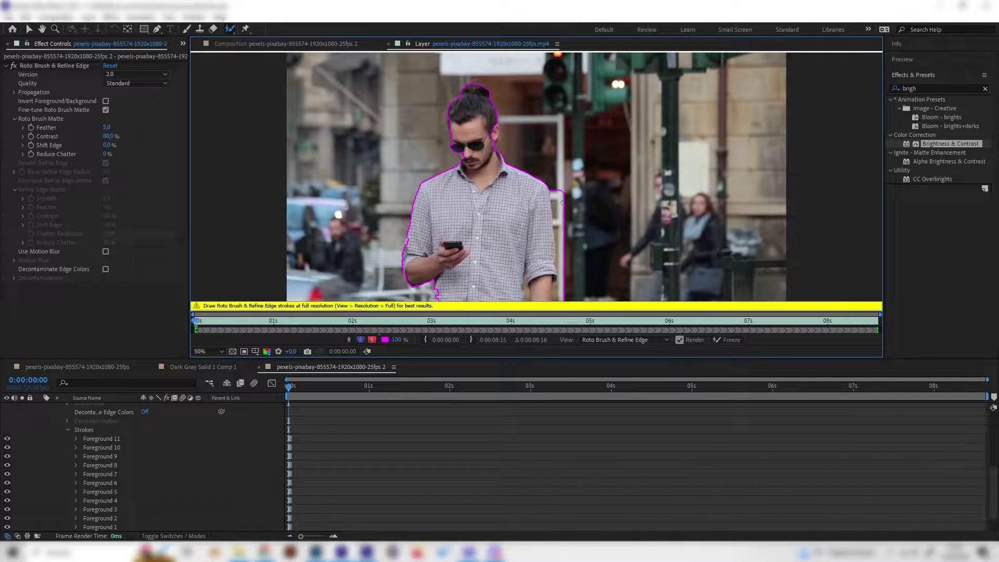
pyautogui.keyDown('alt'); pyautogui.moveTo(554, 196); pyautogui.dragTo(561, 238); pyautogui.keyUp('alt')
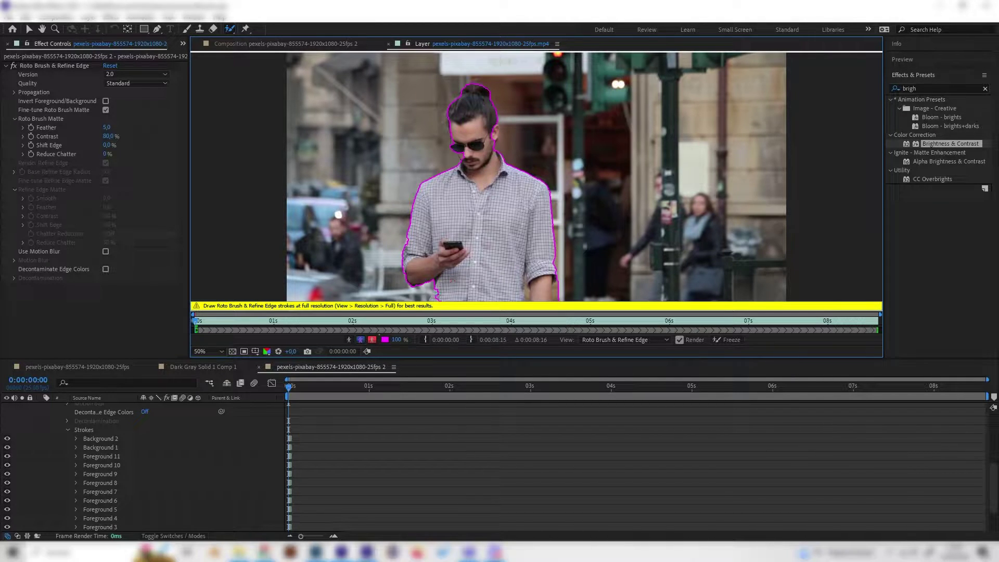
pyautogui.moveTo(435, 295); pyautogui.dragTo(433, 300)
pyautogui.keyDown('alt'); pyautogui.moveTo(424, 292); pyautogui.dragTo(427, 289); pyautogui.keyUp('alt')
# Add the ear area, remove background near the lower right arm and hip, and freeze the roto.
pyautogui.moveTo(495, 128); pyautogui.dragTo(471, 167)
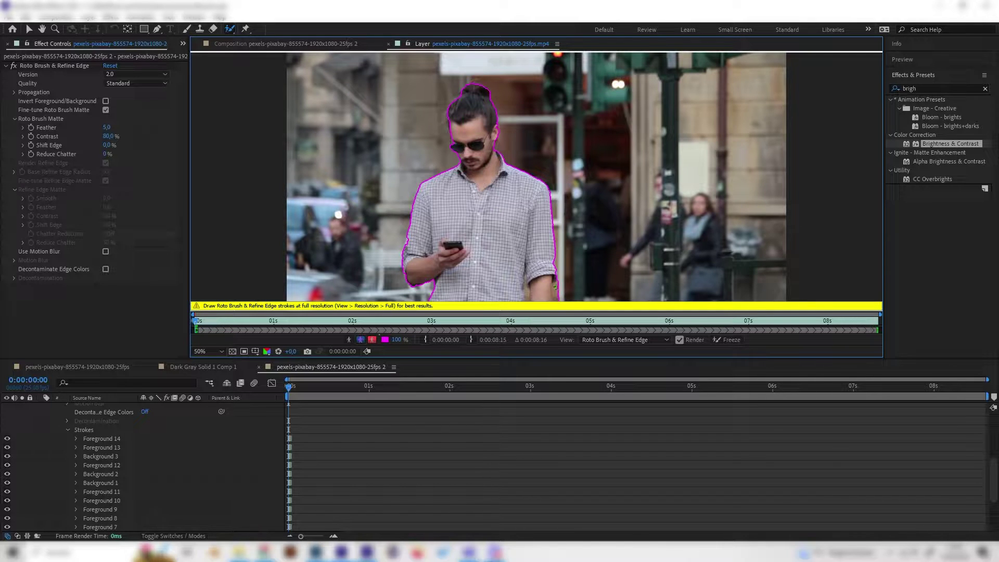
pyautogui.moveTo(555, 287); pyautogui.dragTo(557, 301)
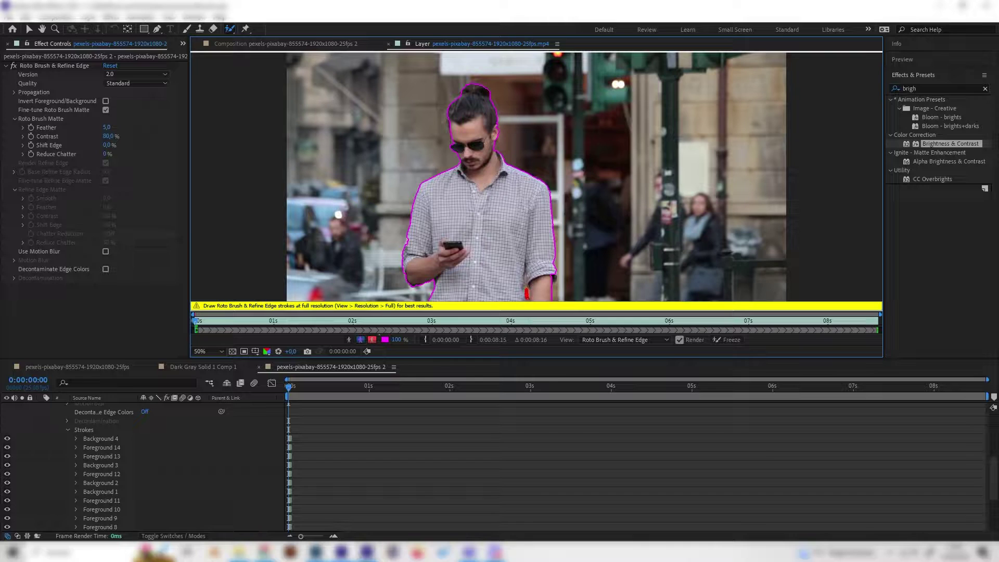
pyautogui.moveTo(526, 297); pyautogui.dragTo(527, 298)
pyautogui.click(723, 341)
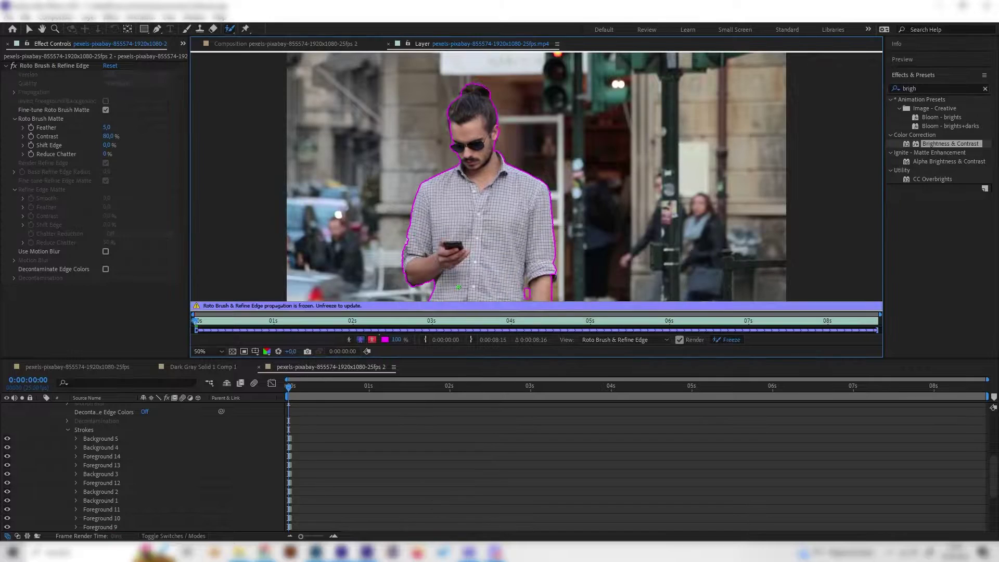
# Scrub through the composition to check the man's cut-out, ending near 0:00:04:15.
pyautogui.click(304, 47)
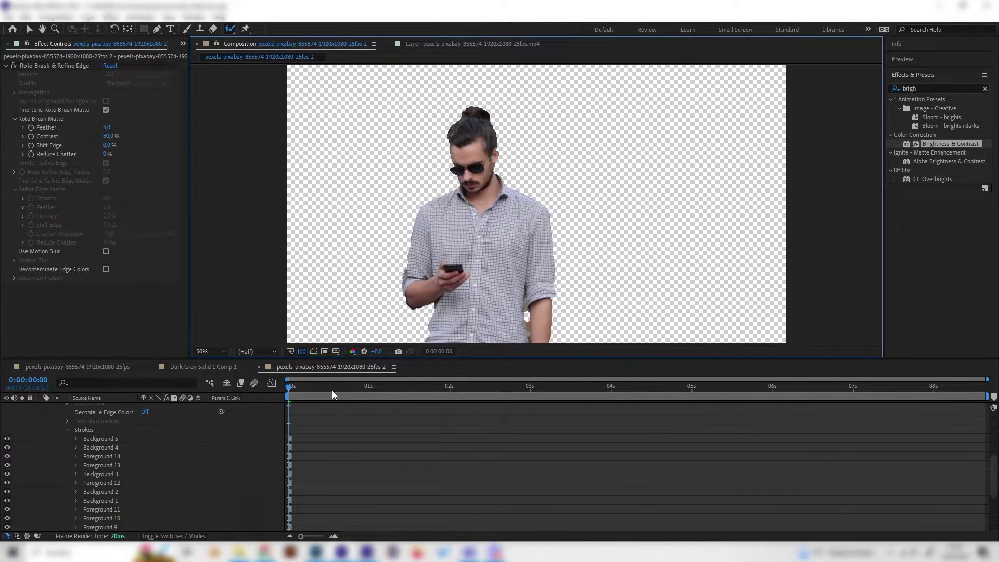
pyautogui.moveTo(304, 389); pyautogui.dragTo(677, 368)
pyautogui.moveTo(285, 391); pyautogui.dragTo(792, 410)
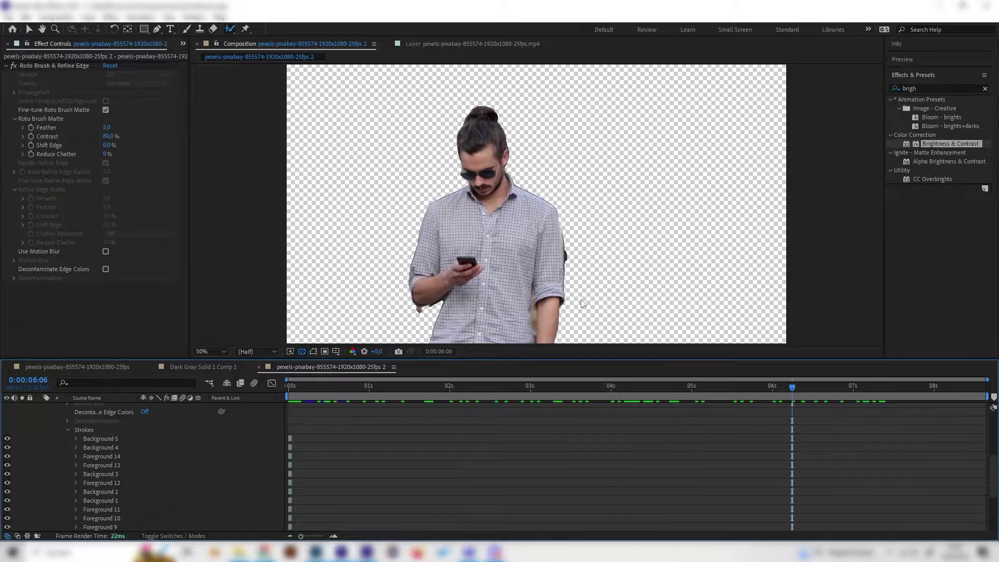
pyautogui.moveTo(650, 388); pyautogui.dragTo(456, 395)
pyautogui.scroll(5, 42, 422)
pyautogui.keyDown('ctrl'); pyautogui.click(44, 407); pyautogui.keyUp('ctrl')
pyautogui.moveTo(363, 389); pyautogui.dragTo(770, 386)
pyautogui.click(660, 399)
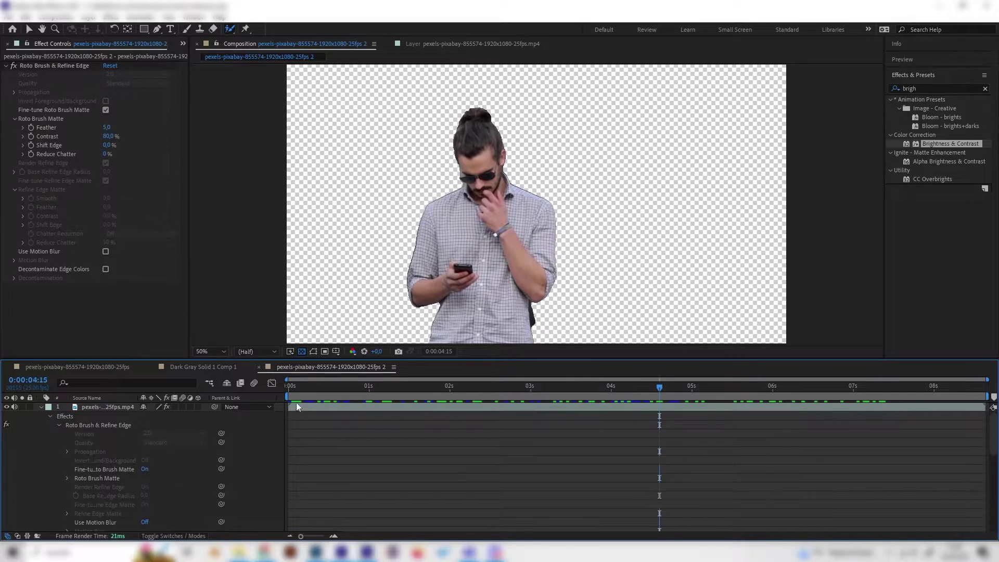
# Collapse the effect properties and show the cut-out against a black background.
pyautogui.click(41, 407)
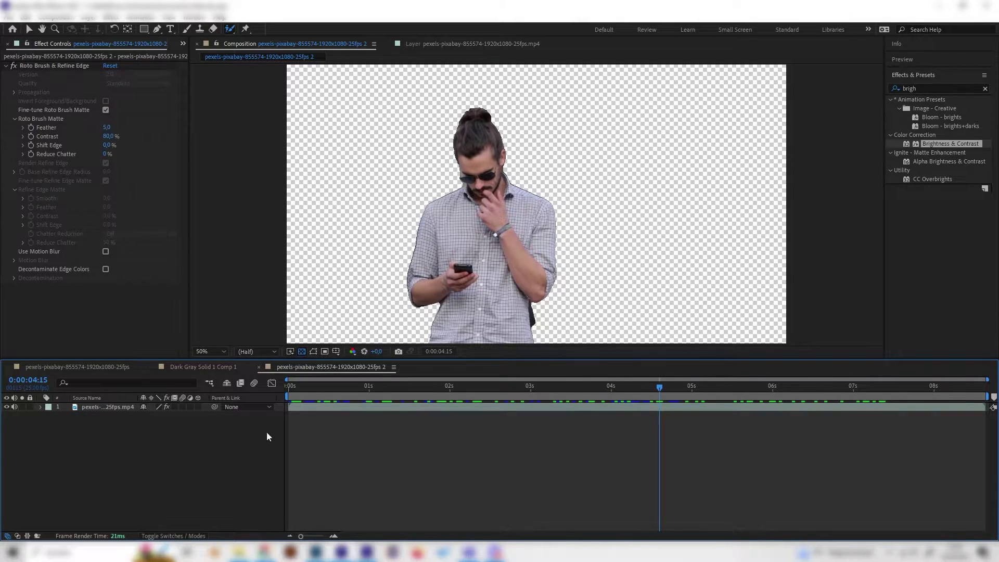
pyautogui.click(302, 352)
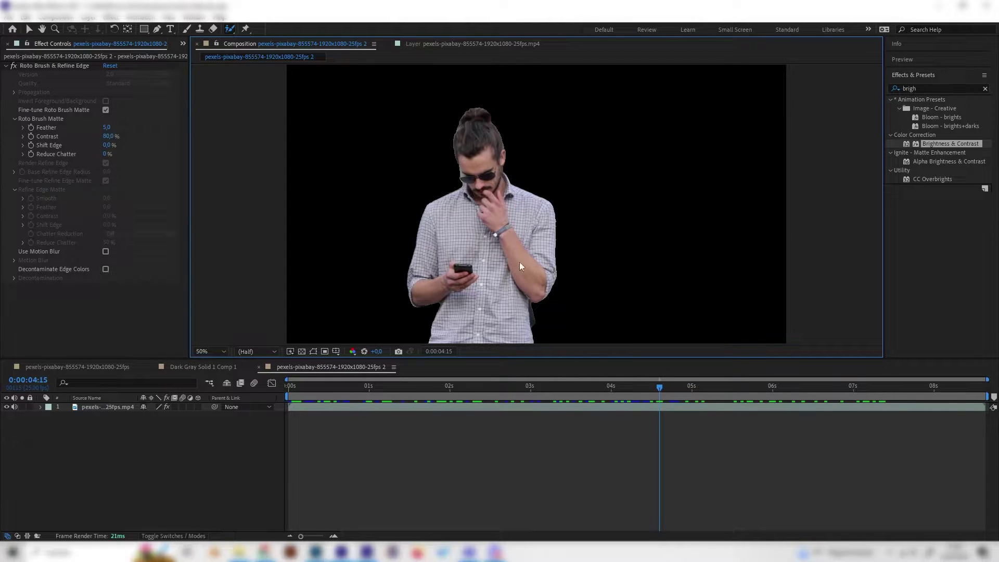
pyautogui.click(109, 407)
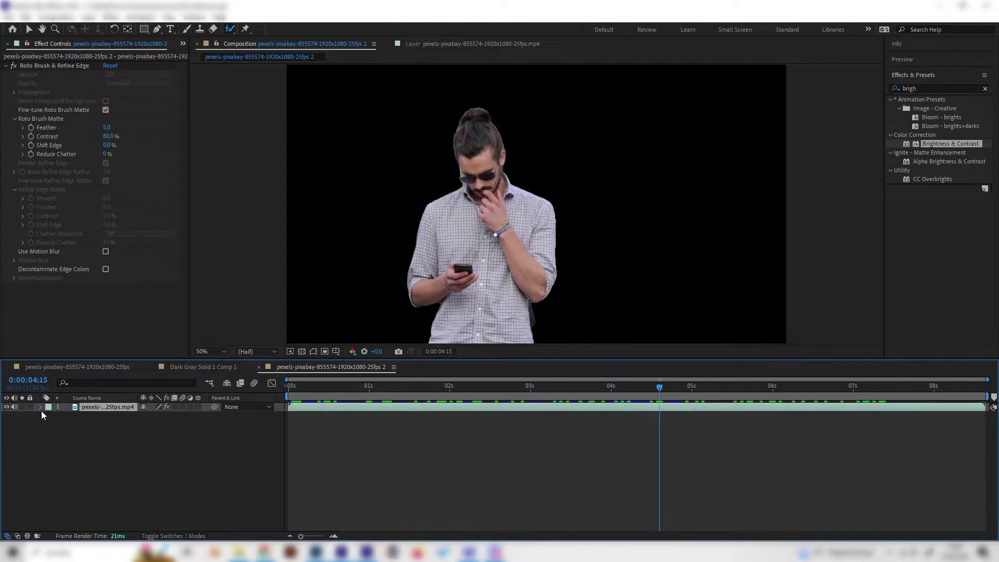
# Find Venetian Blinds in Effects & Presets and apply it to the man's layer.
pyautogui.click(7, 66)
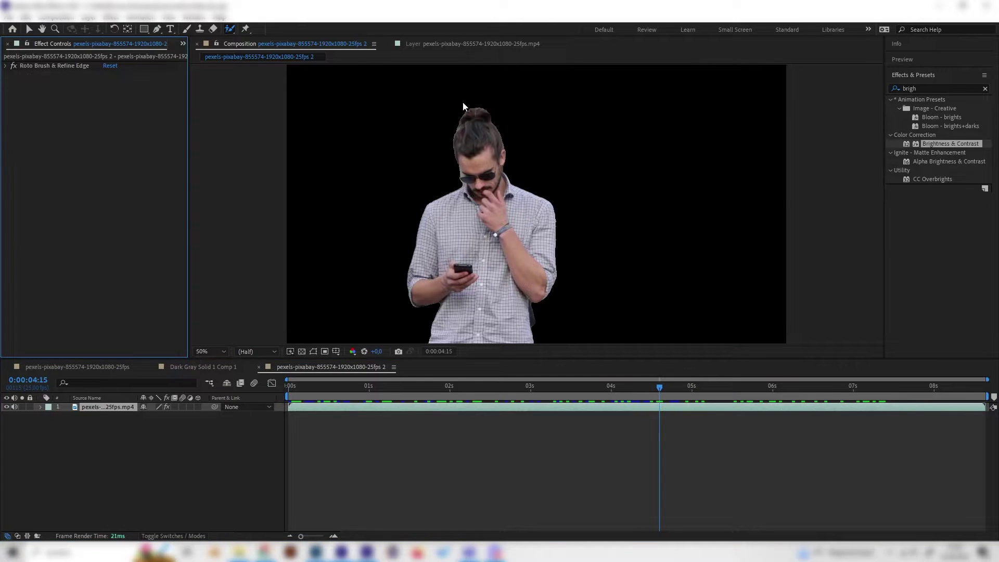
pyautogui.click(936, 88)
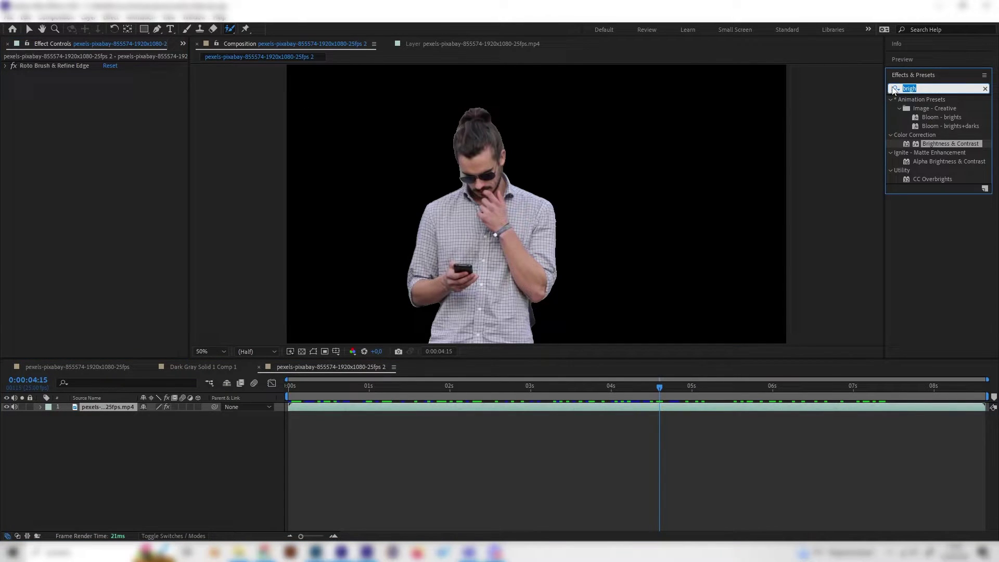
pyautogui.click(895, 89)
pyautogui.write('venet')
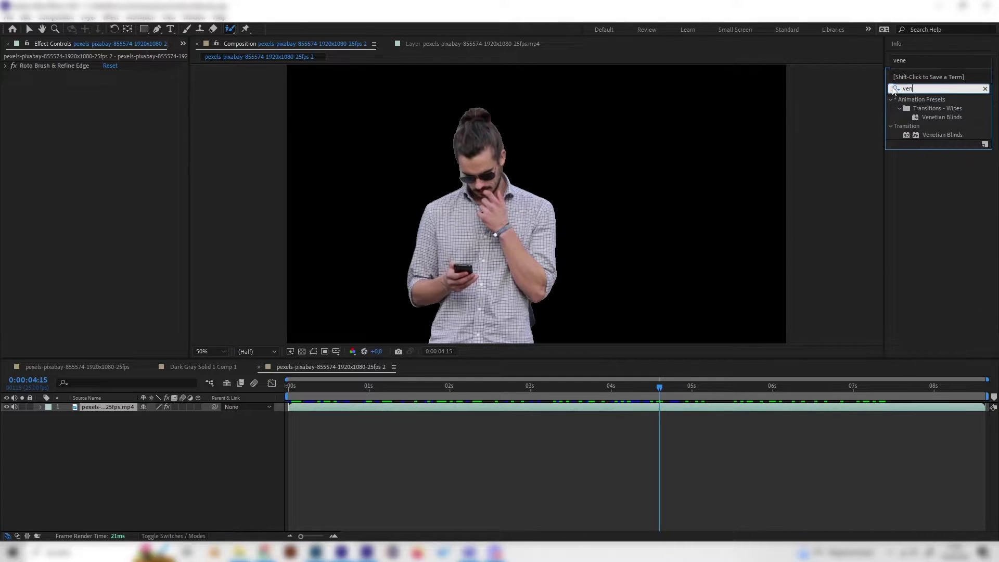
pyautogui.click(933, 131)
pyautogui.moveTo(933, 131); pyautogui.dragTo(152, 123)
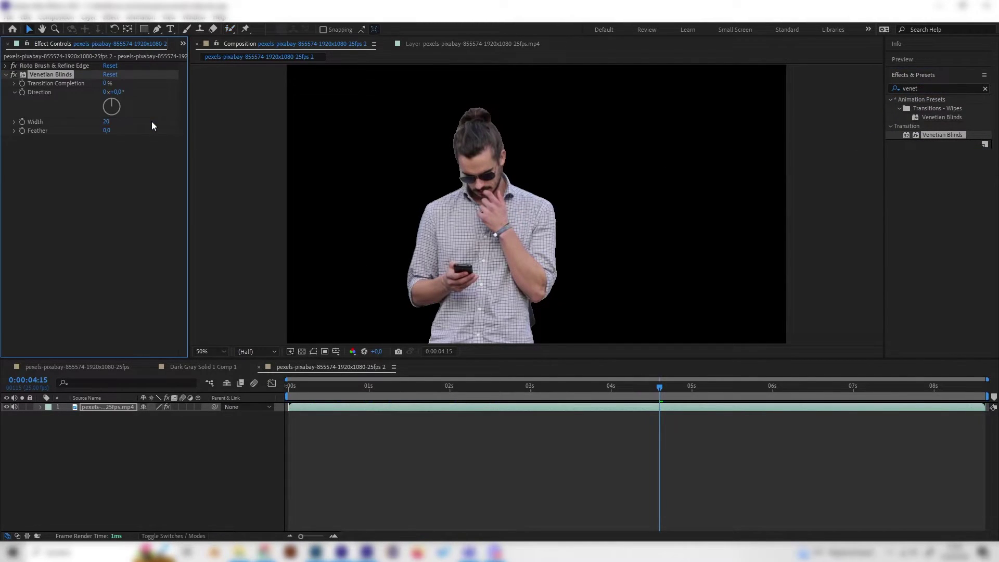
# Set Venetian Blinds Transition Completion to 13%, Direction to 90° and Width to 20.
pyautogui.moveTo(108, 83); pyautogui.dragTo(110, 85)
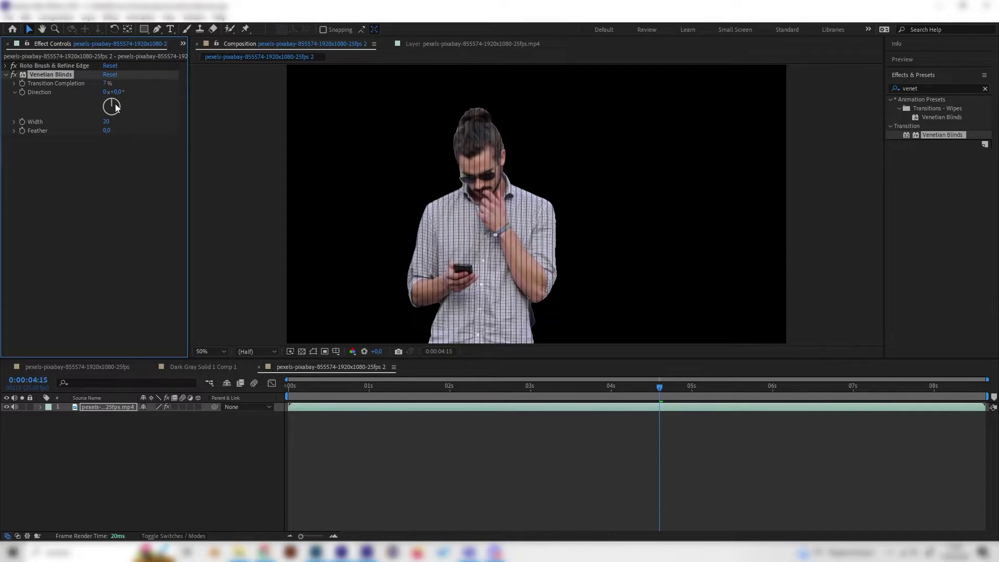
pyautogui.click(118, 92)
pyautogui.write('90')
pyautogui.press('Return')
pyautogui.moveTo(108, 124); pyautogui.dragTo(110, 83)
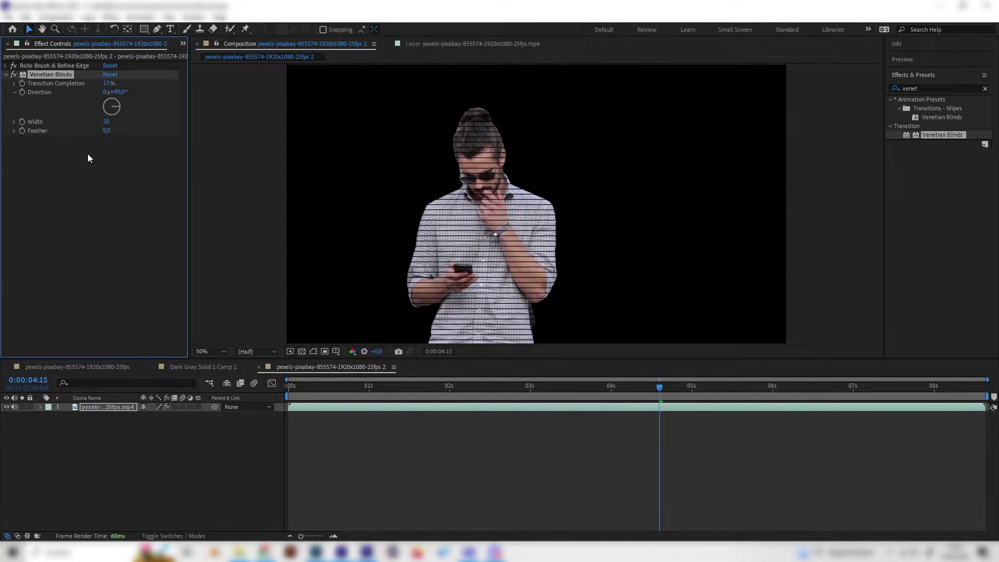
# Apply Tritone to the man's layer and pick a dark deep blue for its Midtones colour.
pyautogui.click(932, 87)
pyautogui.write('trit')
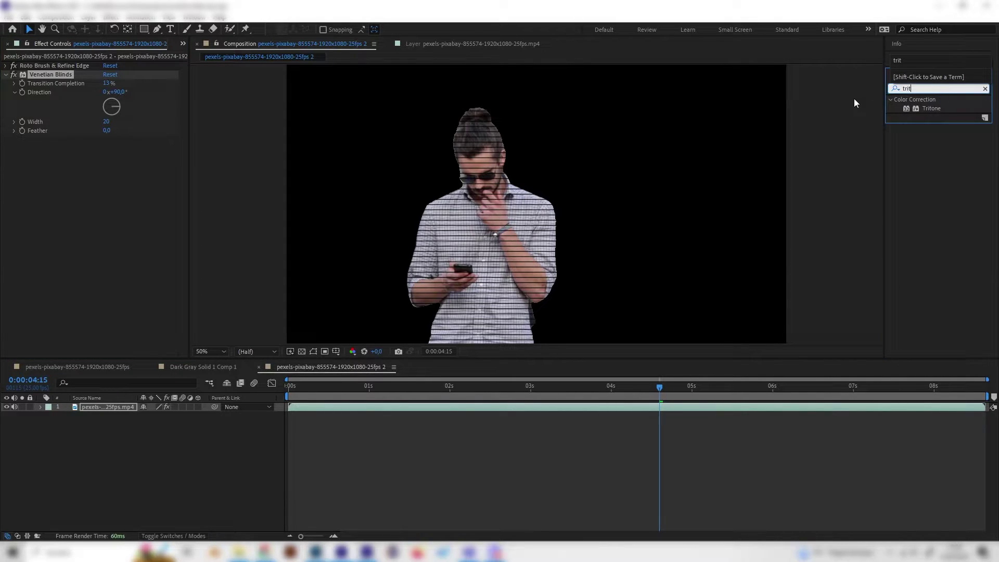
pyautogui.doubleClick(932, 108)
pyautogui.click(109, 157)
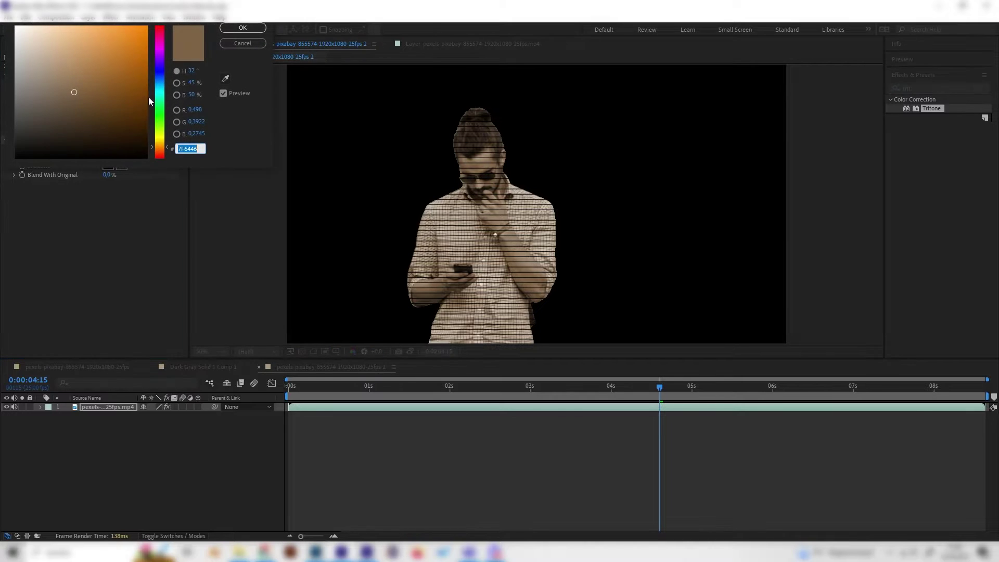
pyautogui.moveTo(159, 93); pyautogui.dragTo(163, 82)
pyautogui.click(121, 26)
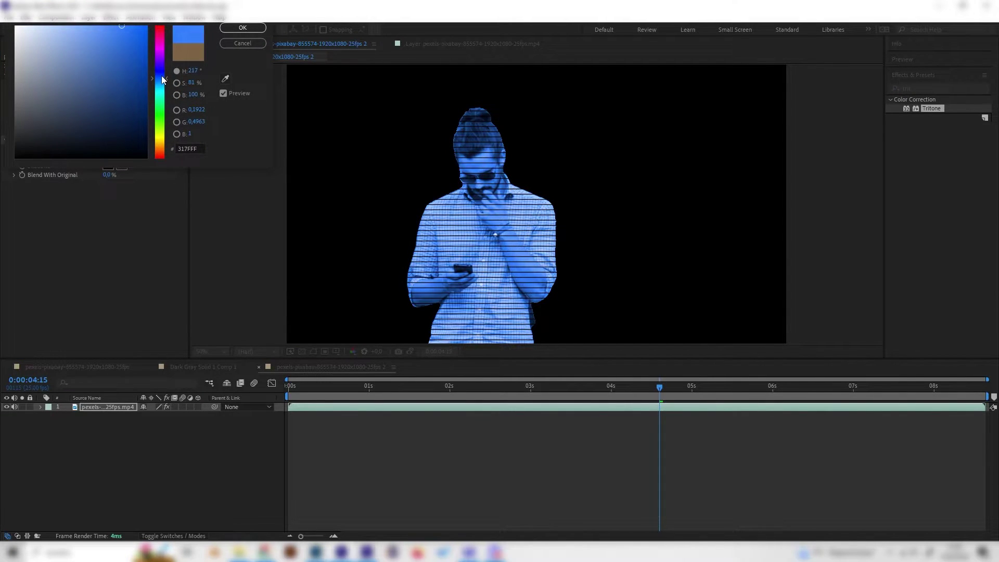
pyautogui.click(160, 74)
pyautogui.moveTo(122, 31); pyautogui.dragTo(117, 56)
pyautogui.click(231, 29)
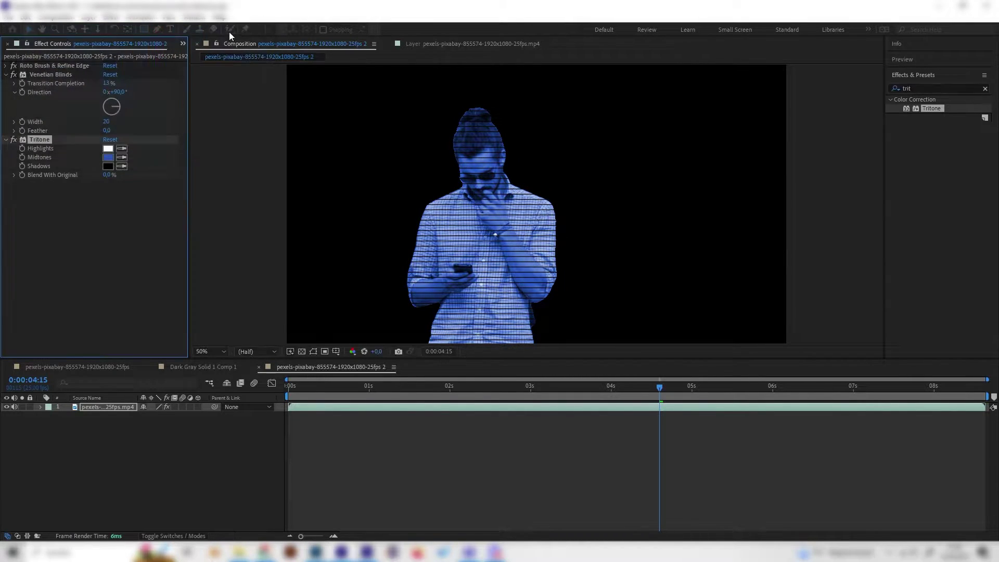
pyautogui.click(66, 76)
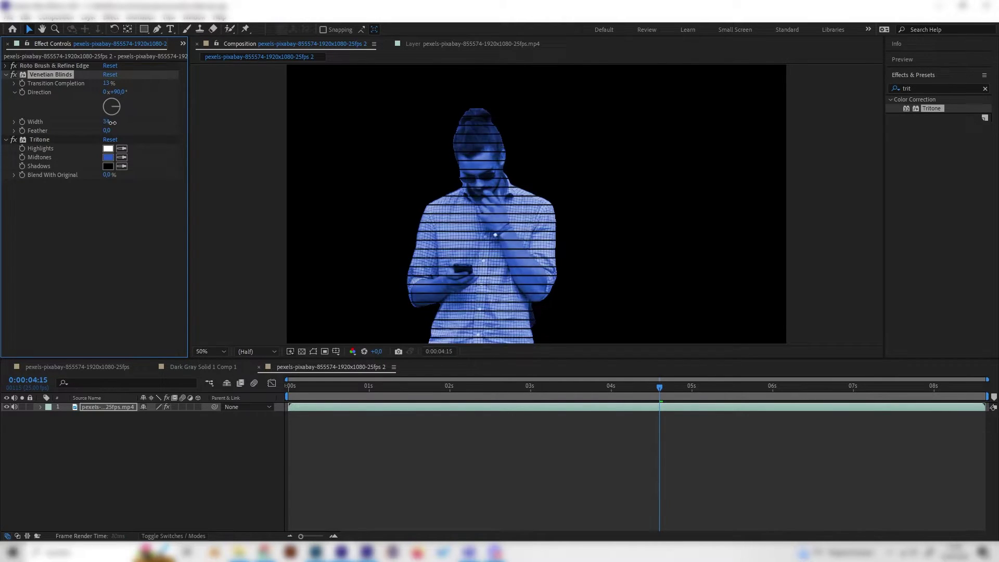
# Lower the Venetian Blinds Width to 15 and set the man layer's Opacity to 80%.
pyautogui.moveTo(112, 123); pyautogui.dragTo(102, 124)
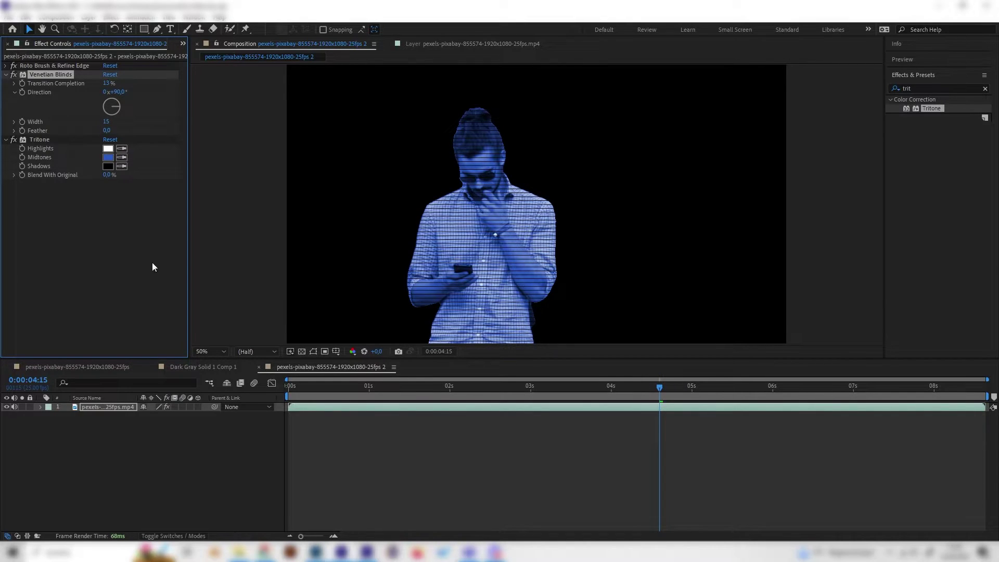
pyautogui.click(108, 398)
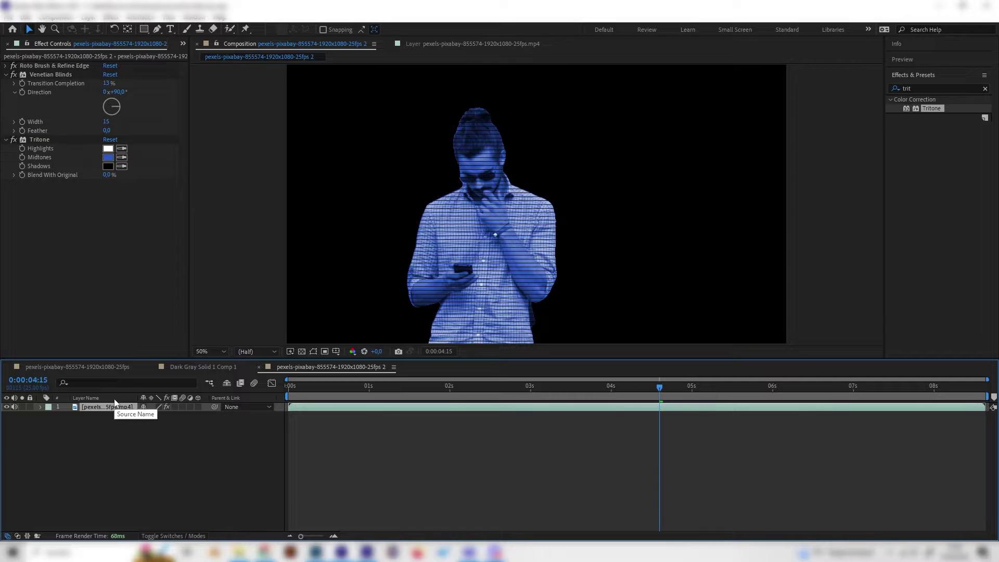
pyautogui.press('t')
pyautogui.click(148, 416)
pyautogui.click(163, 500)
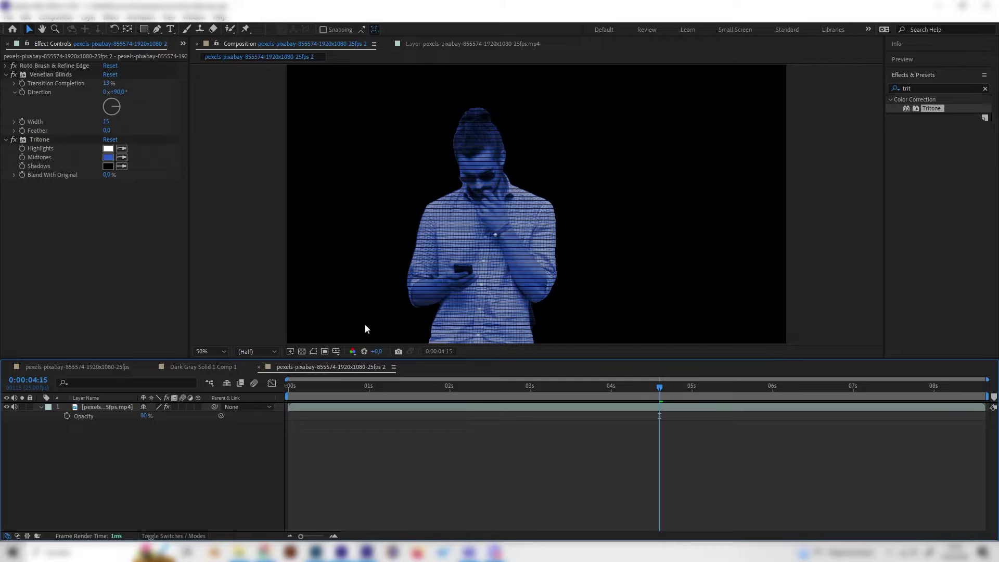
pyautogui.click(41, 407)
pyautogui.click(115, 408)
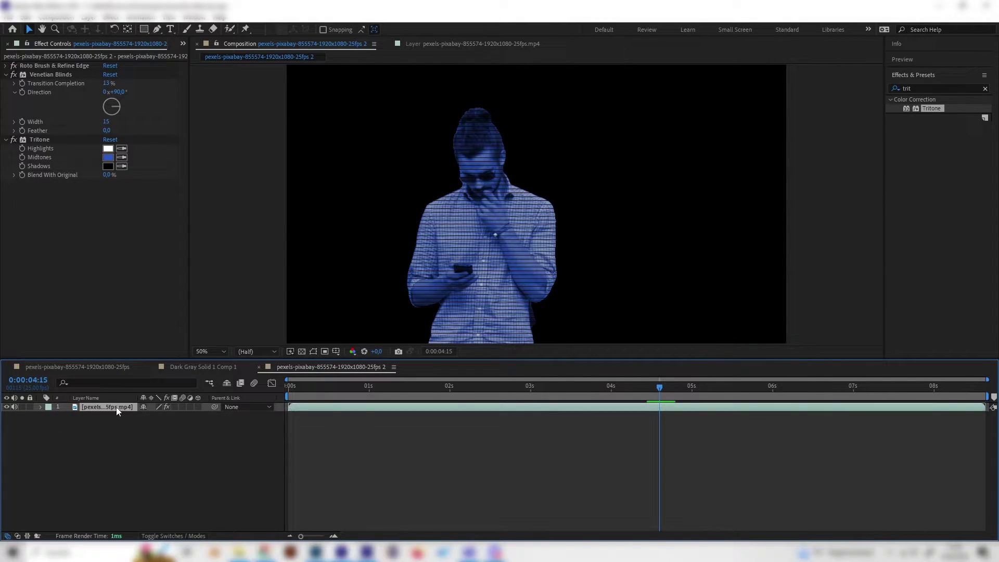
pyautogui.click(213, 369)
pyautogui.click(95, 370)
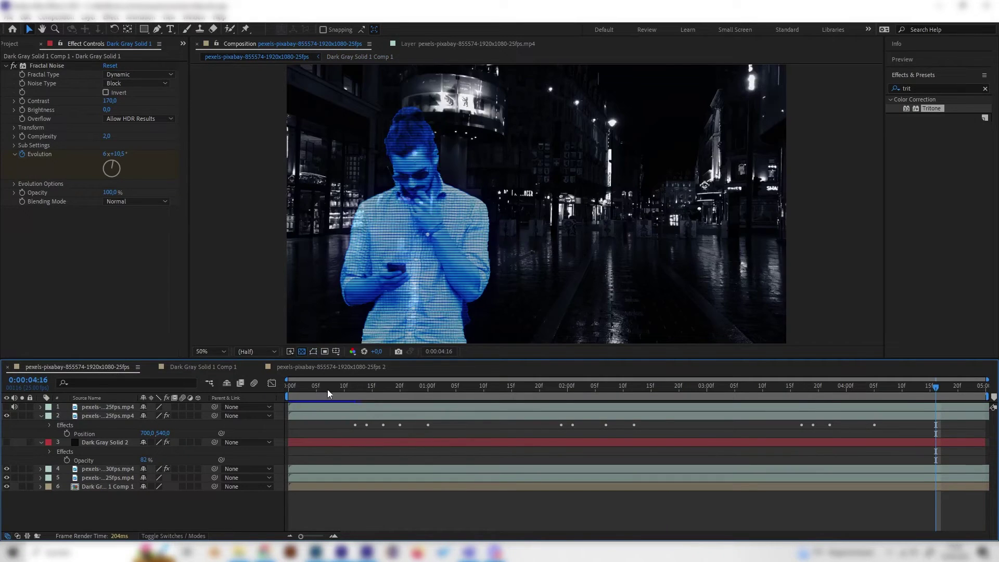
pyautogui.moveTo(329, 394); pyautogui.dragTo(617, 410)
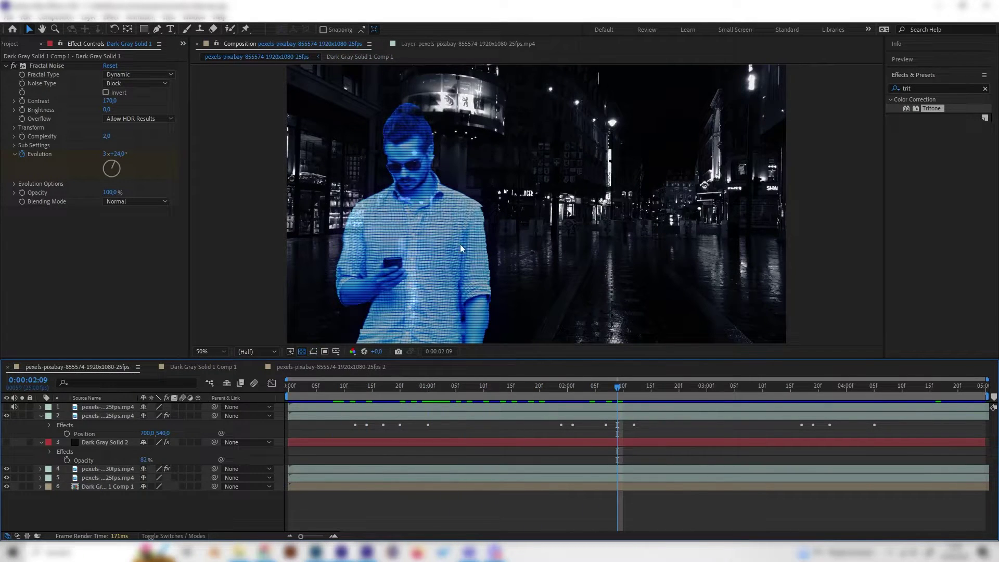
pyautogui.press('space')
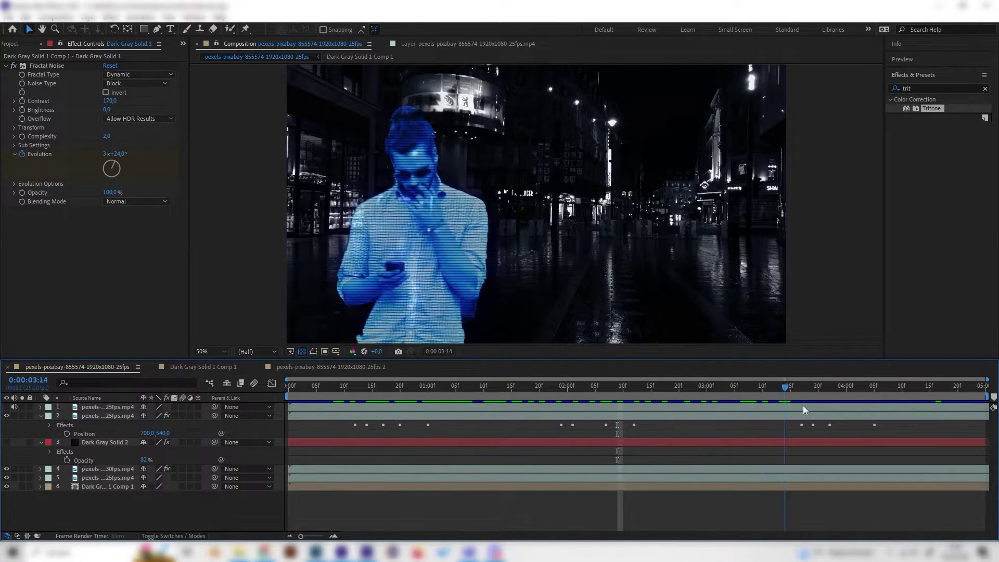
pyautogui.click(331, 367)
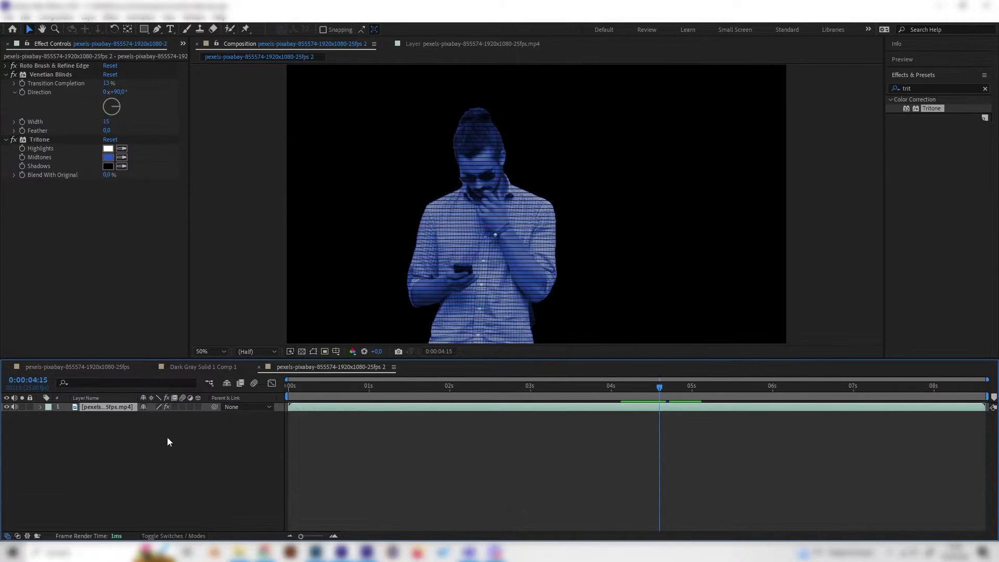
# Add a new solid layer and apply Fractal Noise to it.
pyautogui.rightClick(92, 430)
pyautogui.moveTo(139, 304)
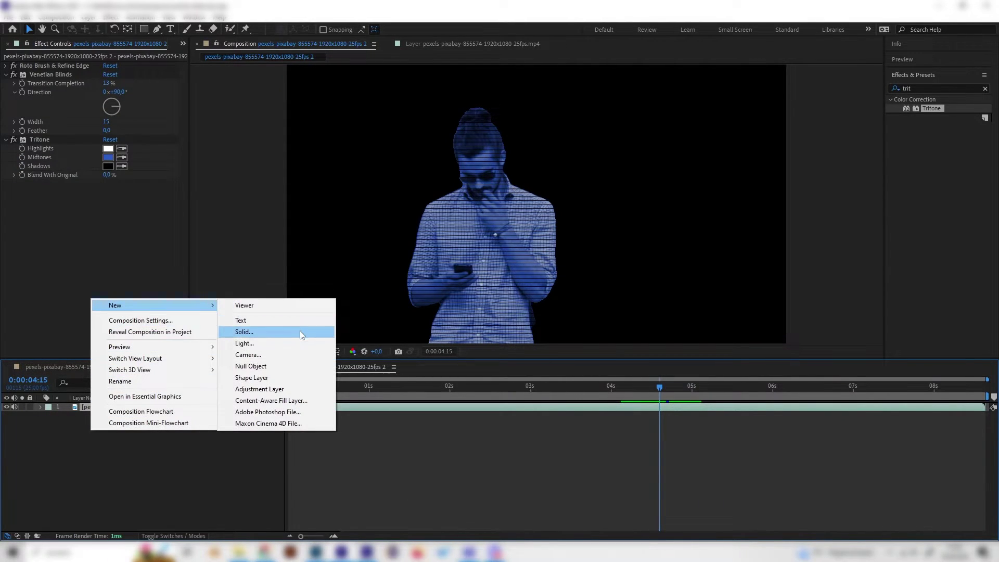
pyautogui.click(300, 333)
pyautogui.click(164, 213)
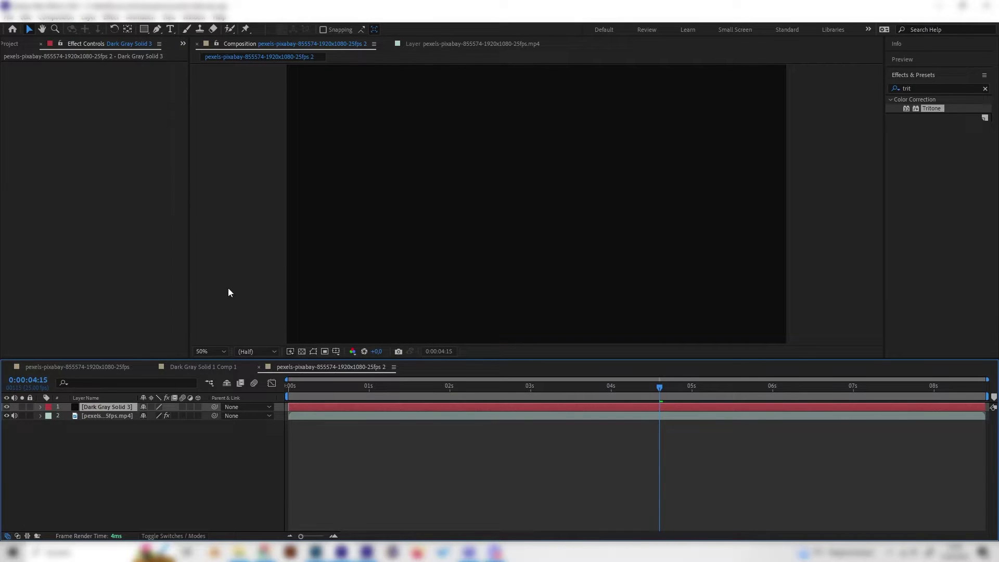
pyautogui.click(925, 89)
pyautogui.write('fr')
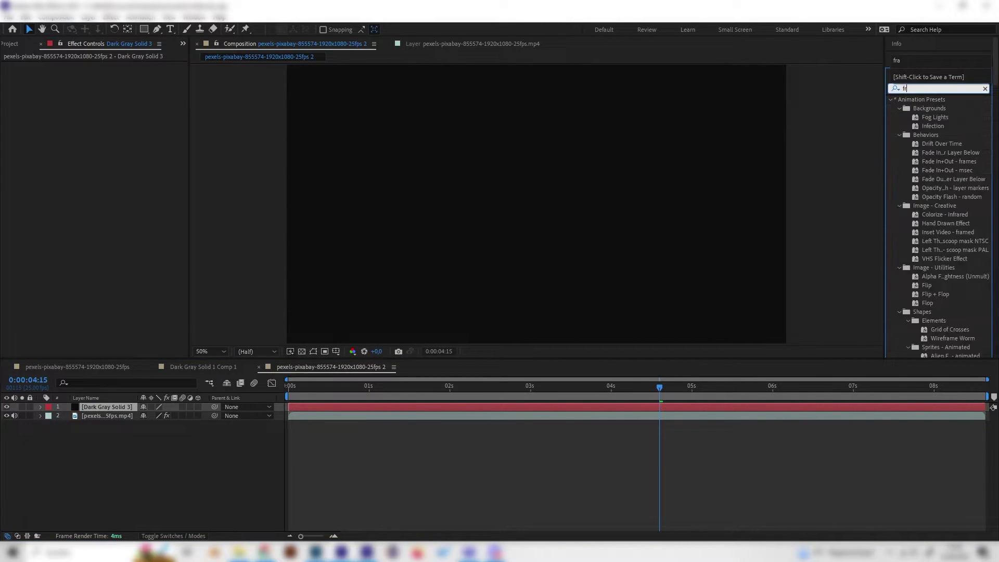
pyautogui.write('act')
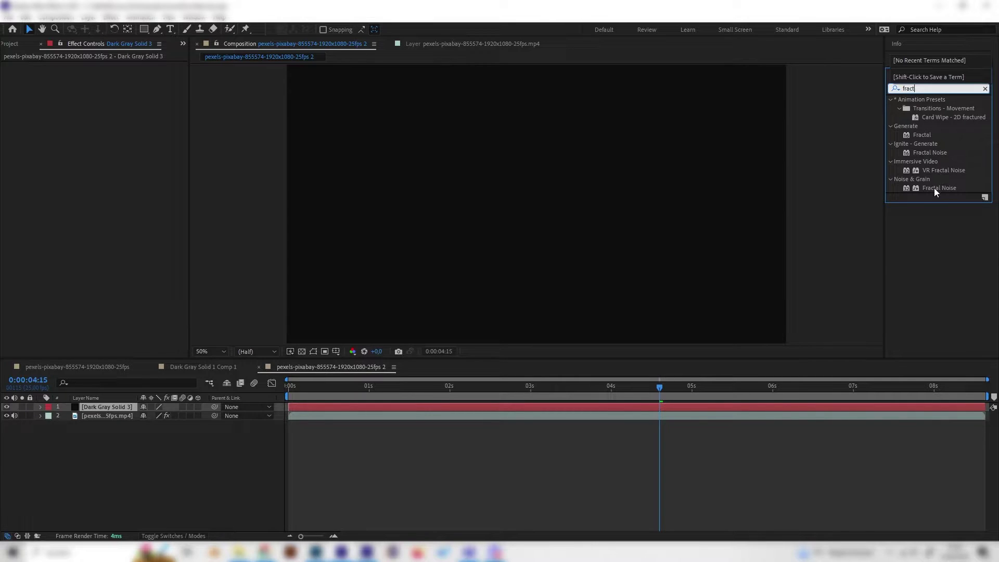
pyautogui.doubleClick(936, 188)
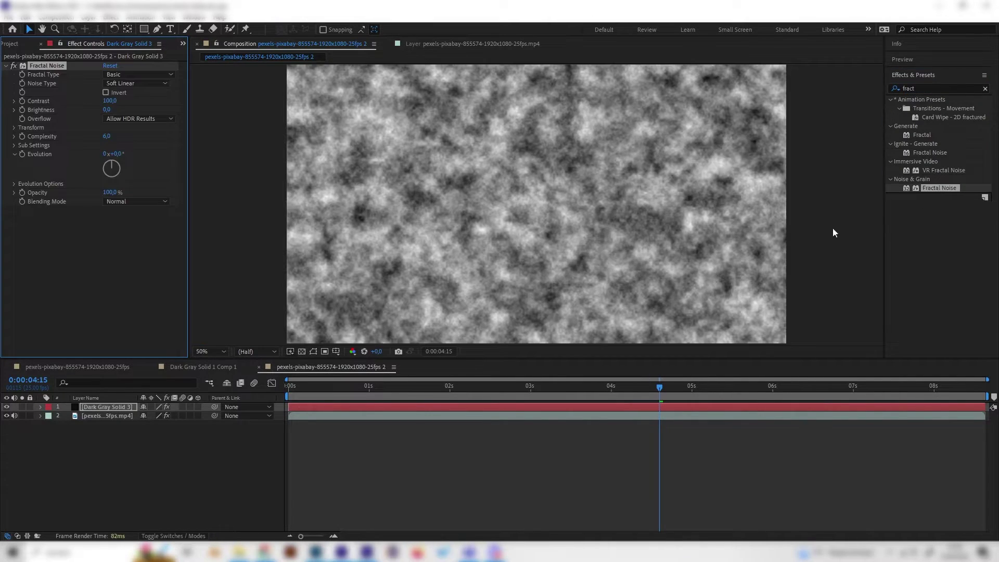
# Set the Fractal Noise fractal type to Dynamic and noise type to Block.
pyautogui.click(123, 74)
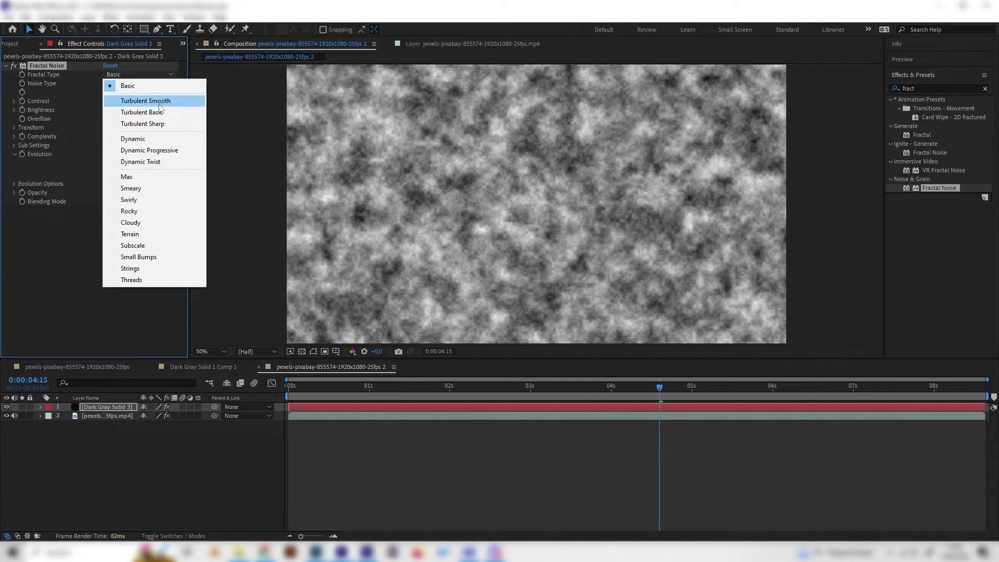
pyautogui.click(145, 141)
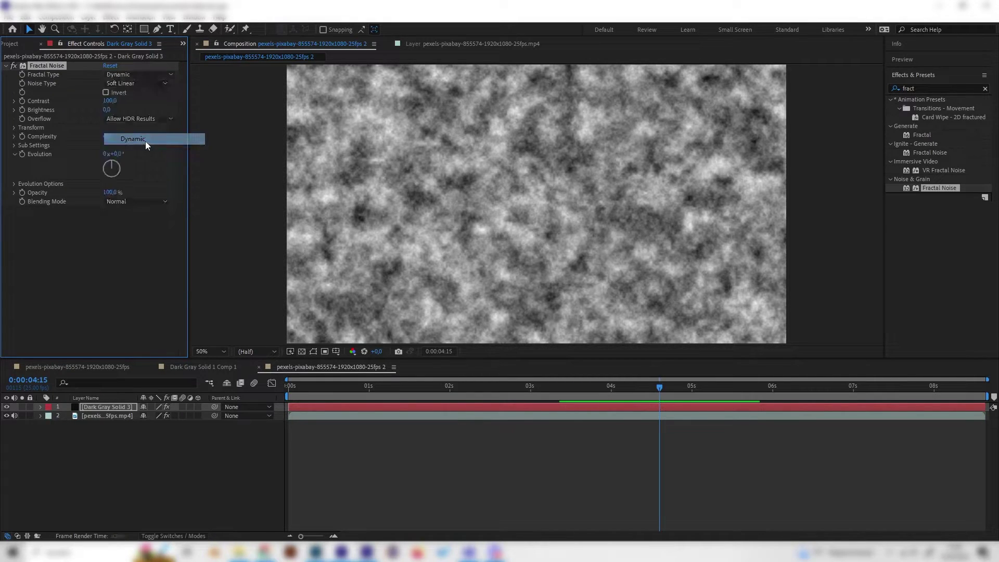
pyautogui.click(115, 83)
pyautogui.click(129, 95)
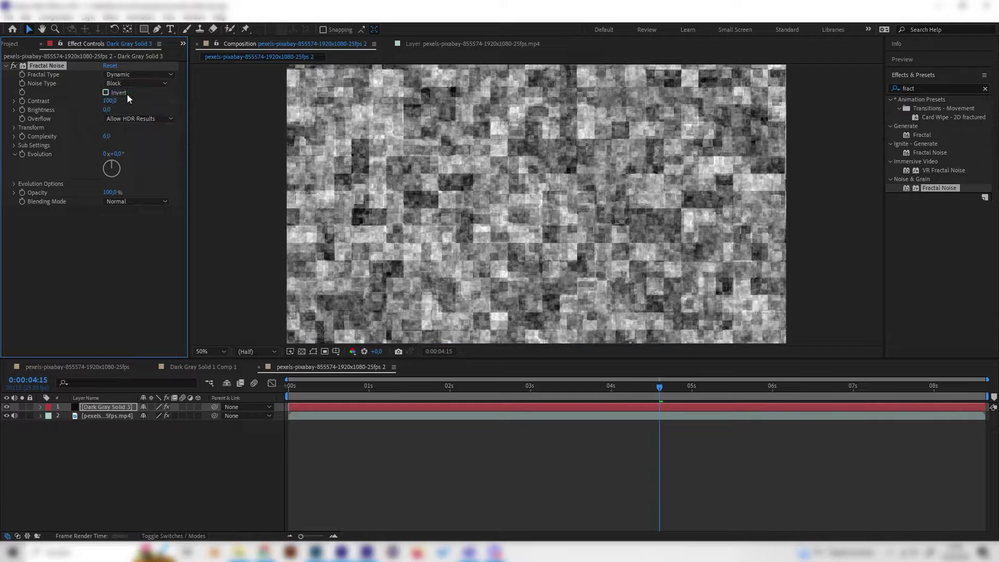
# Turn off Uniform Scaling, widen the noise Scale Width (entering 2000, then 3600), and scrub to preview.
pyautogui.click(14, 127)
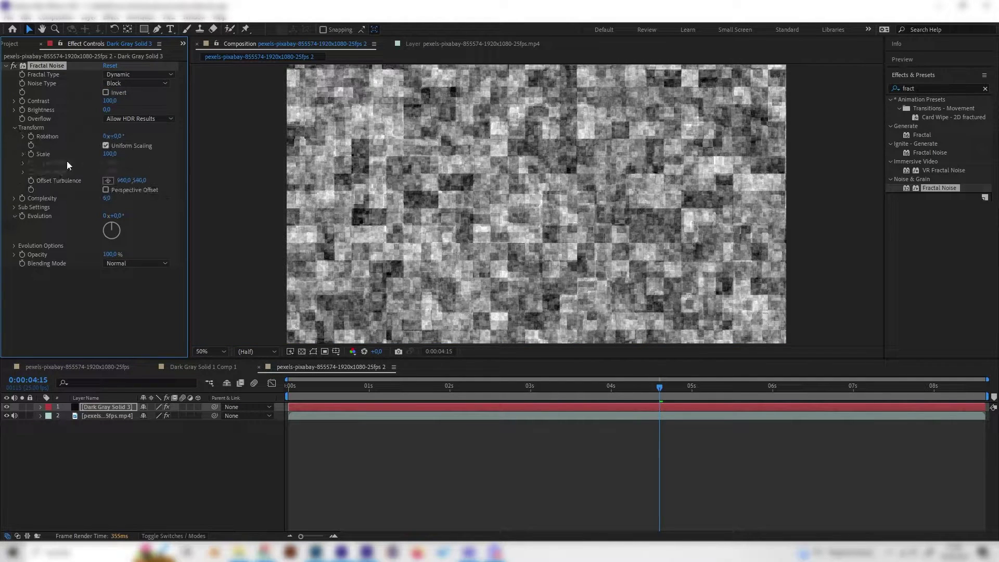
pyautogui.click(107, 146)
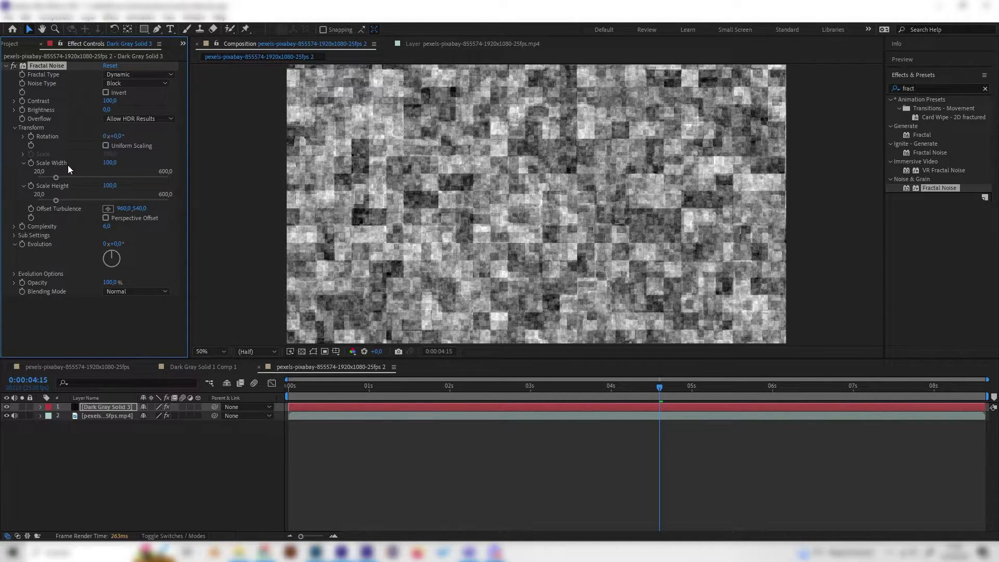
pyautogui.moveTo(59, 177); pyautogui.dragTo(132, 177)
pyautogui.click(113, 162)
pyautogui.write('200')
pyautogui.write('0')
pyautogui.press('Return')
pyautogui.click(108, 162)
pyautogui.write('3600')
pyautogui.press('Return')
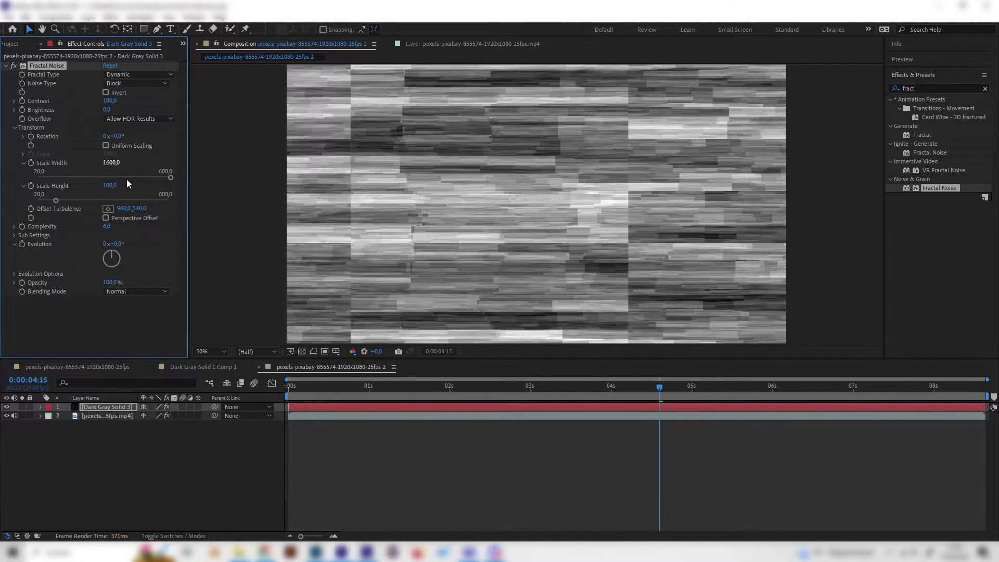
pyautogui.moveTo(366, 393); pyautogui.dragTo(243, 413)
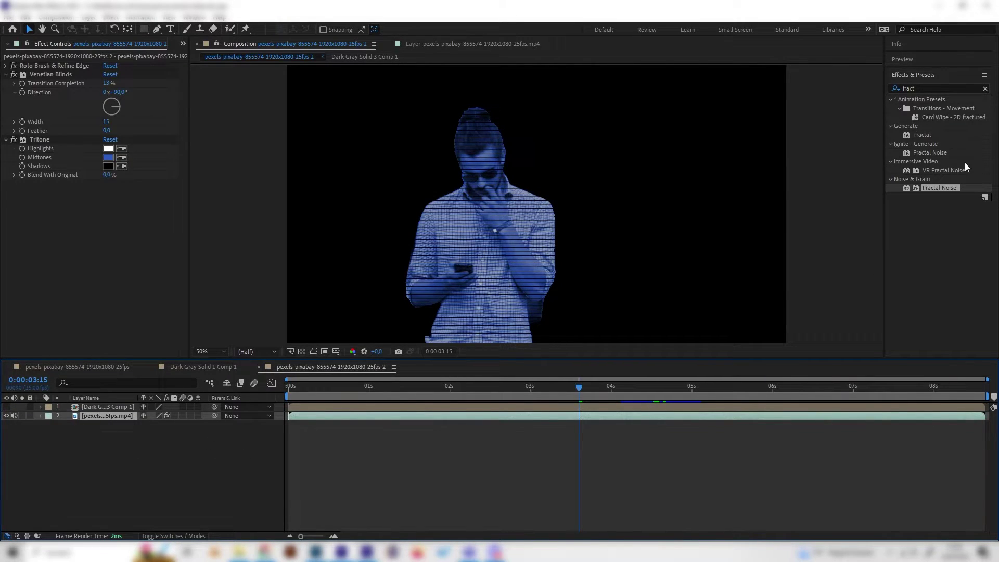
# Apply Displacement Map to the man layer, using Dark Gray Solid 3 Comp 1 as the map.
pyautogui.hotkey('ctrl', 'f')
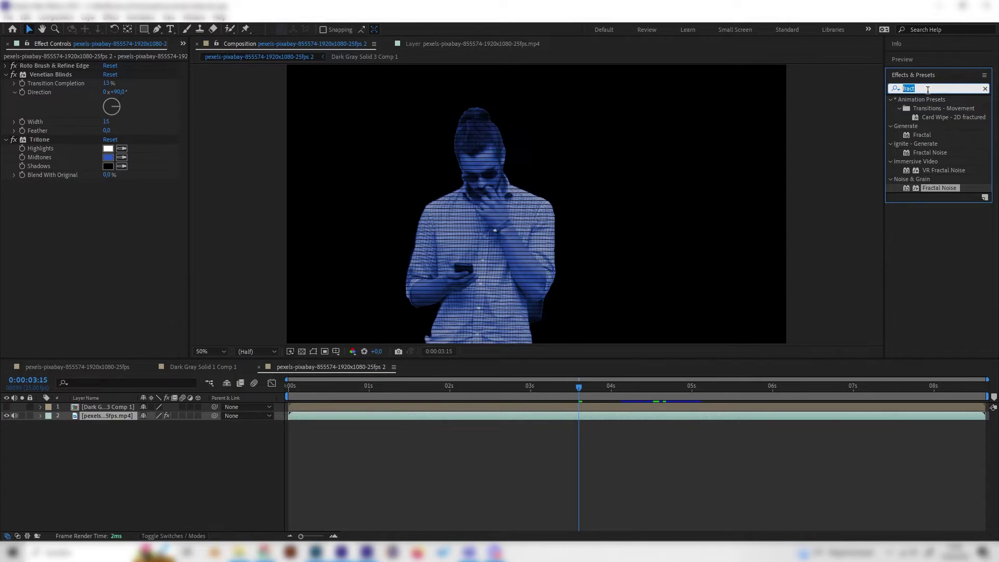
pyautogui.press('BackSpace')
pyautogui.click(928, 90)
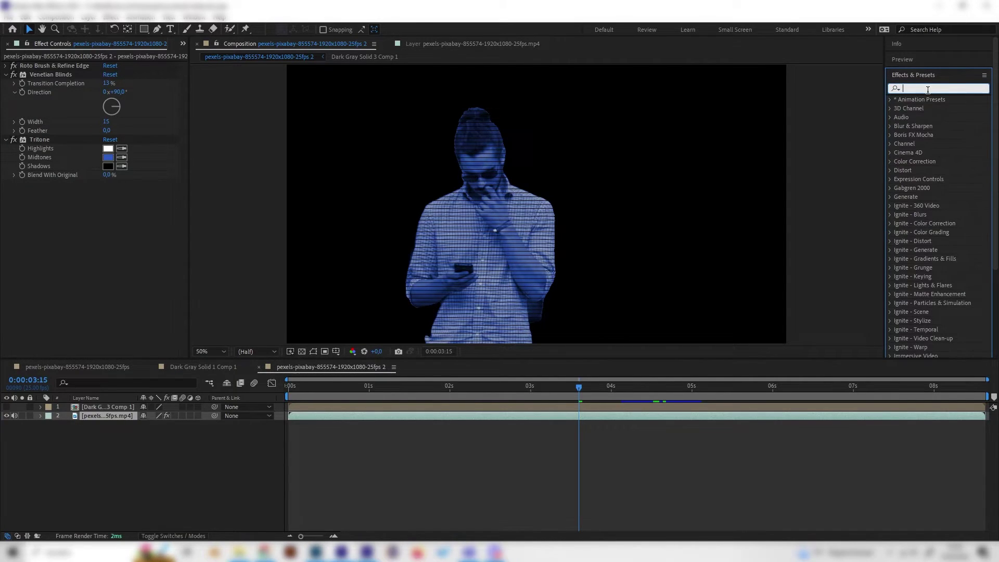
pyautogui.write('di')
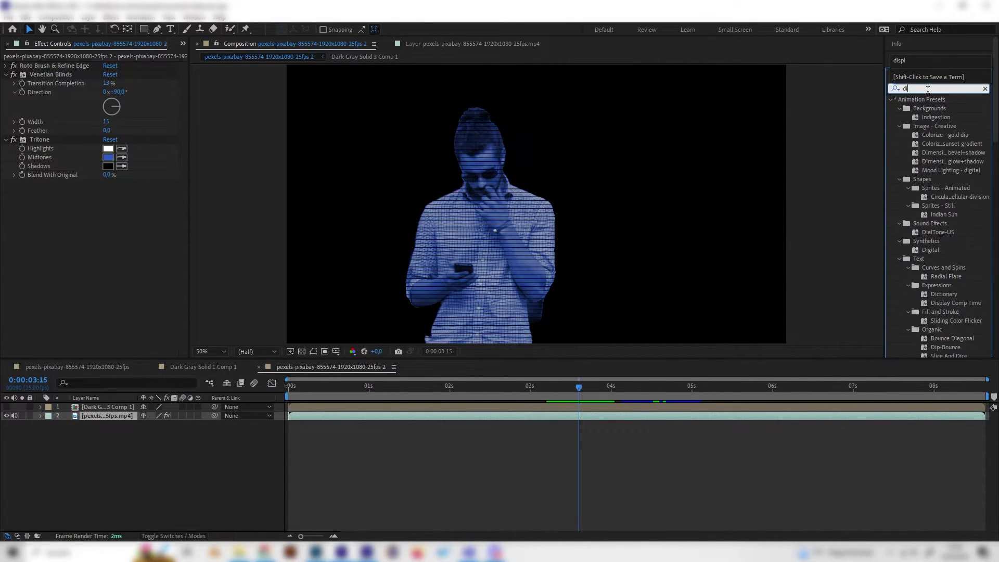
pyautogui.write('spl')
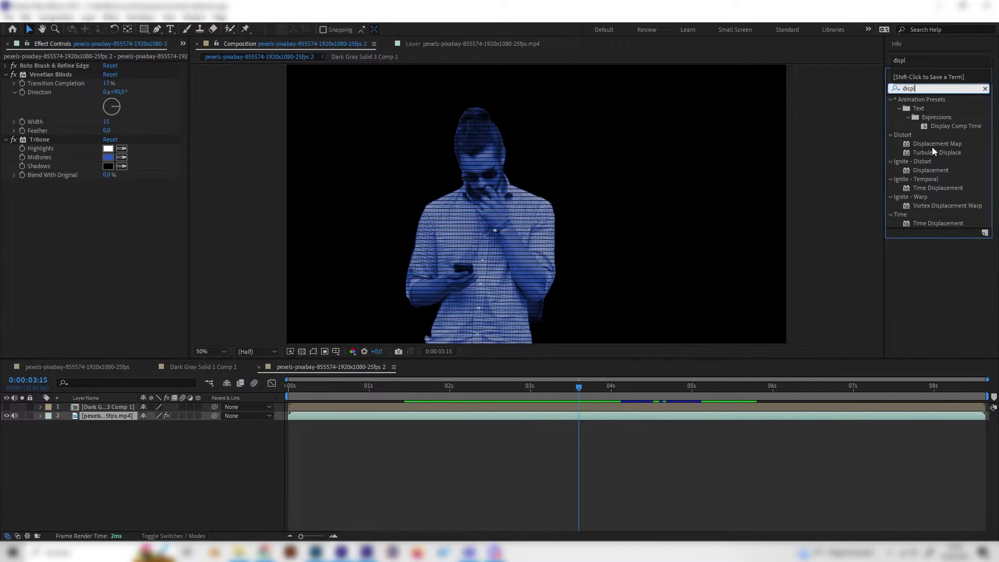
pyautogui.doubleClick(933, 143)
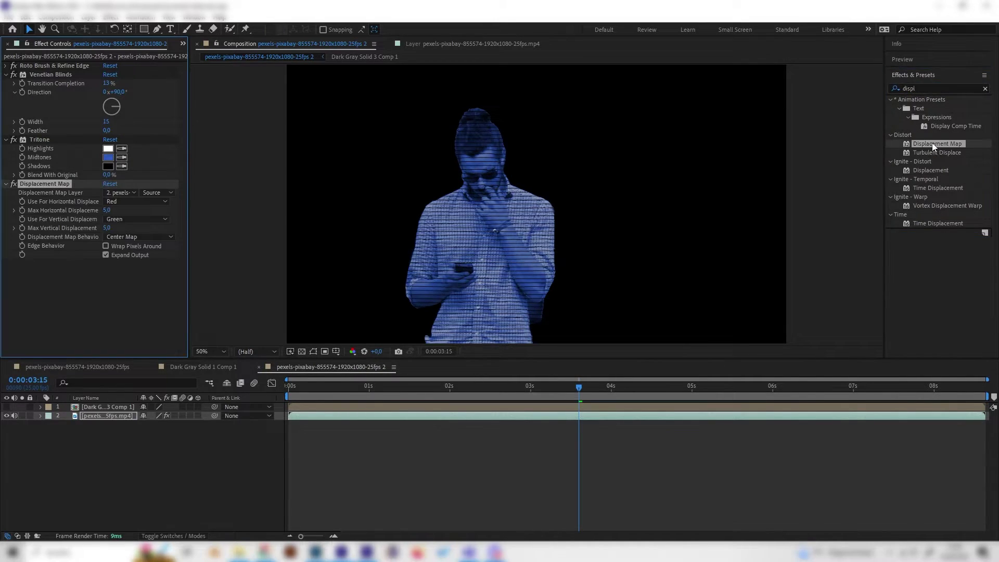
pyautogui.click(120, 194)
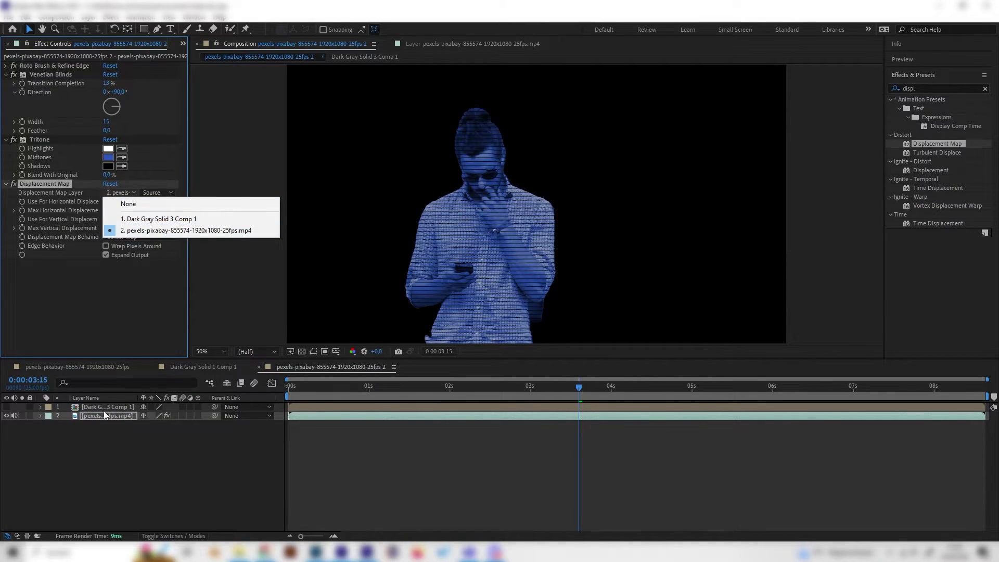
pyautogui.click(139, 218)
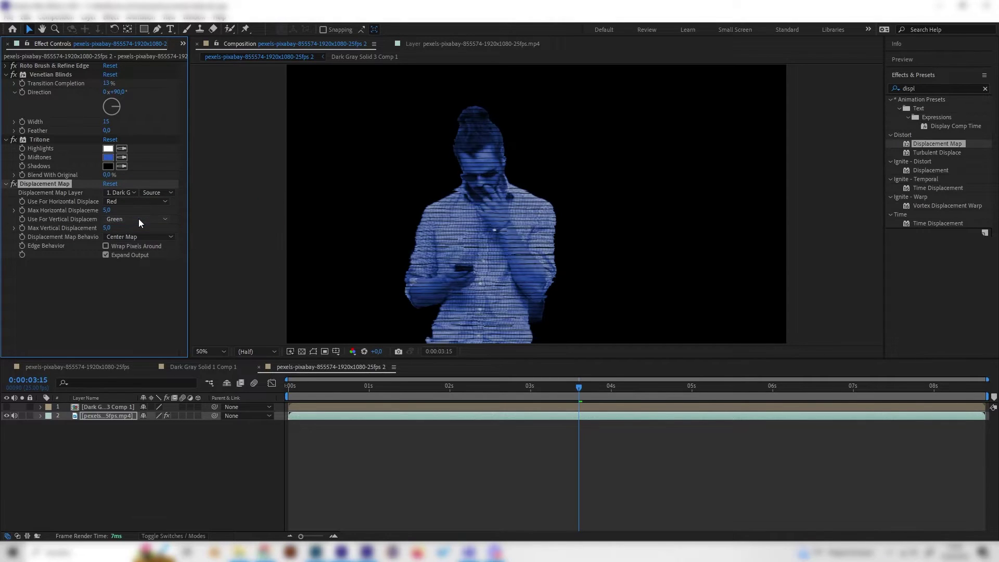
# Raise horizontal displacement to 56, step ahead to judge it, and set vertical displacement to 0.
pyautogui.moveTo(108, 210); pyautogui.dragTo(137, 208)
pyautogui.moveTo(533, 389); pyautogui.dragTo(592, 388)
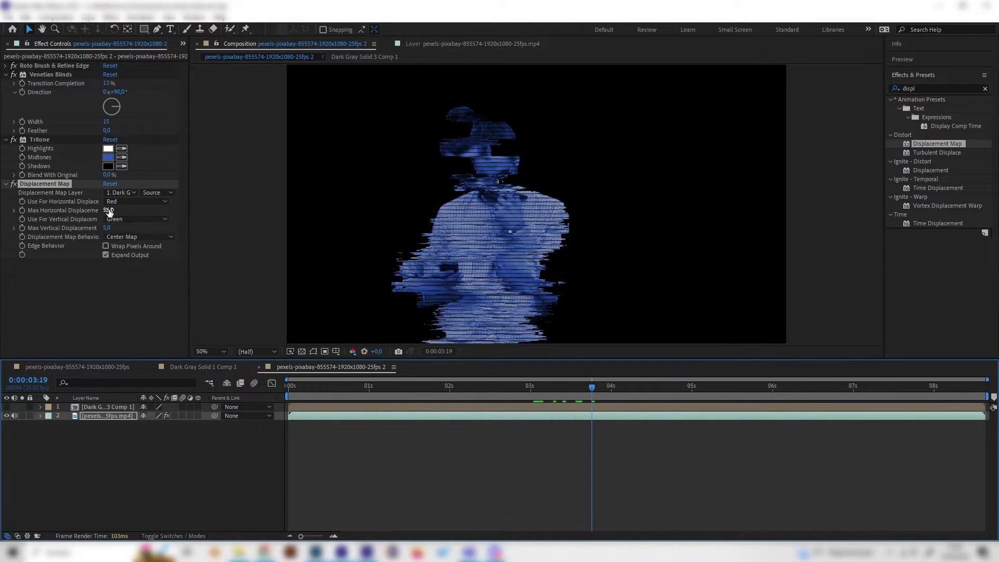
pyautogui.click(106, 228)
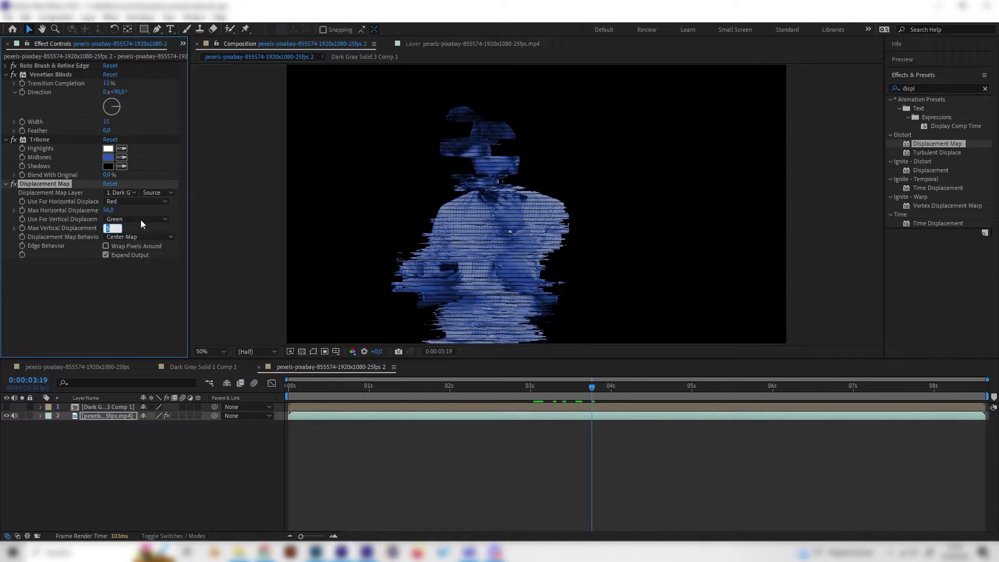
pyautogui.write('0')
pyautogui.press('Return')
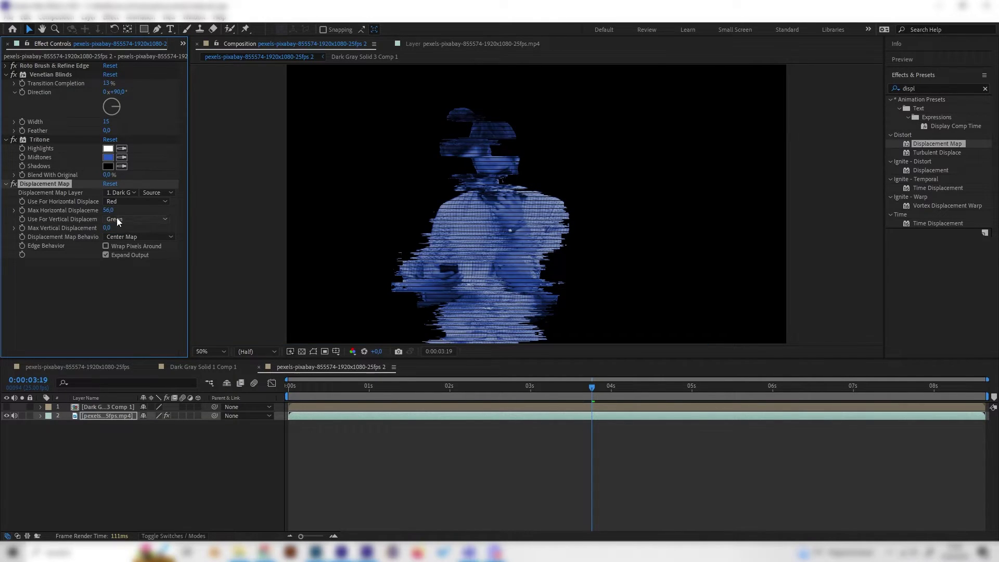
# Try horizontal displacement values of 10 and then 25, and preview the glitch.
pyautogui.click(111, 210)
pyautogui.write('1')
pyautogui.press('Return')
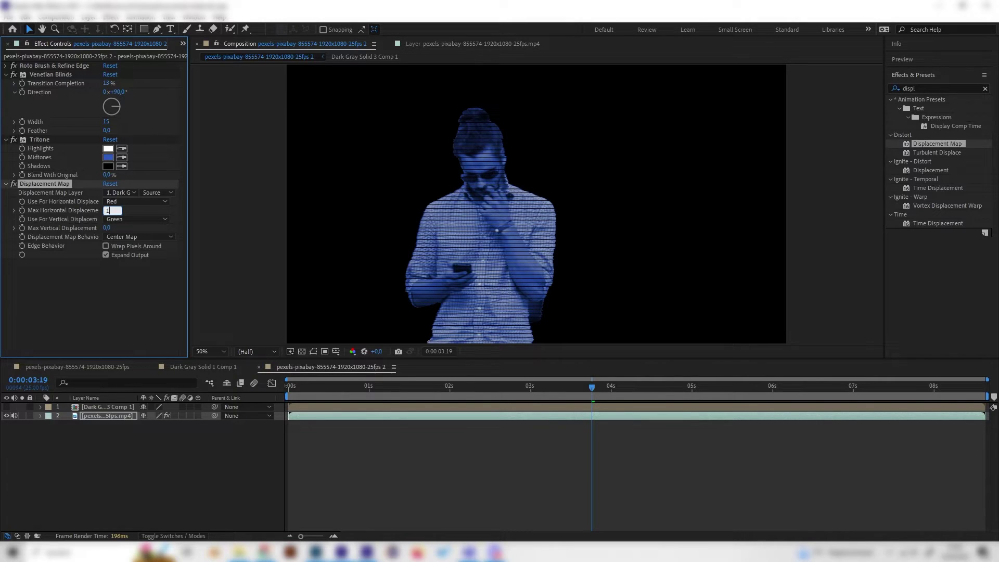
pyautogui.write('0')
pyautogui.press('Return')
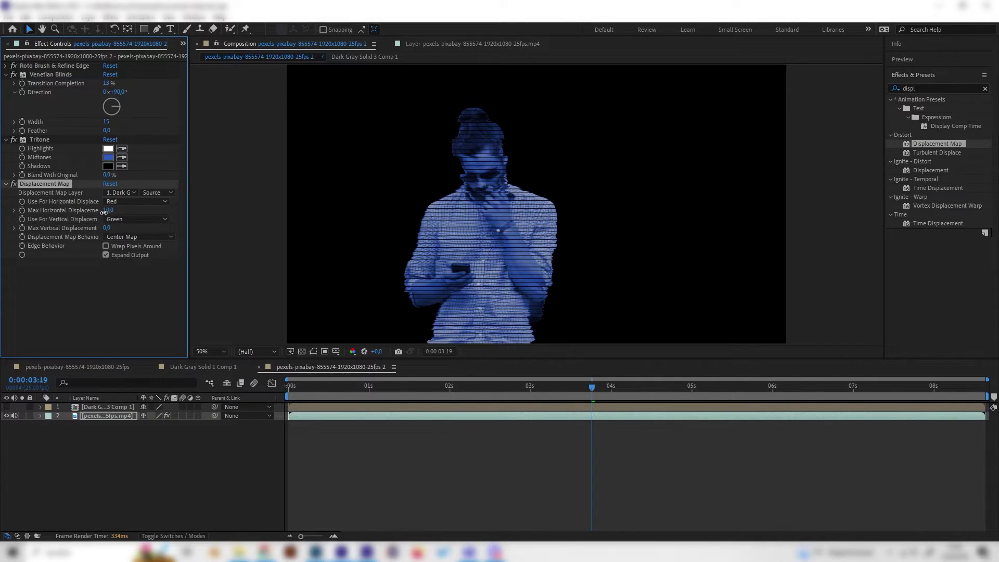
pyautogui.click(106, 211)
pyautogui.write('25')
pyautogui.press('Return')
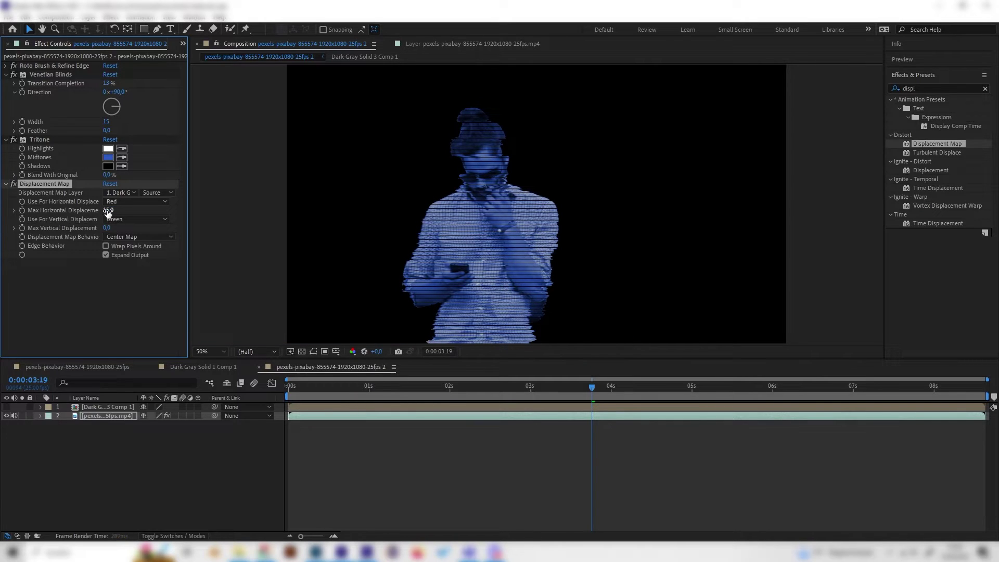
pyautogui.press('space')
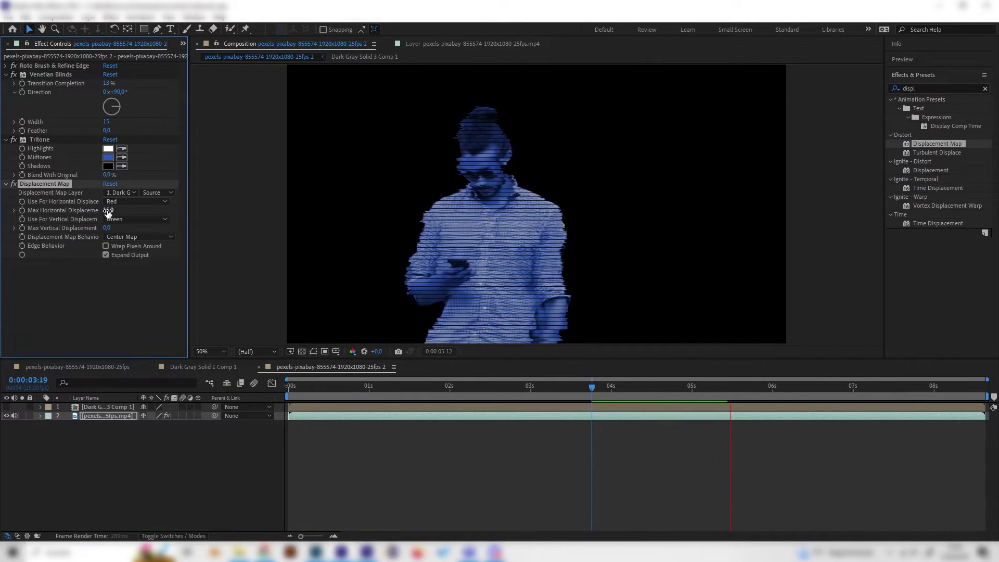
pyautogui.press('space')
# Settle horizontal displacement at 7 and preview from near the start.
pyautogui.click(108, 211)
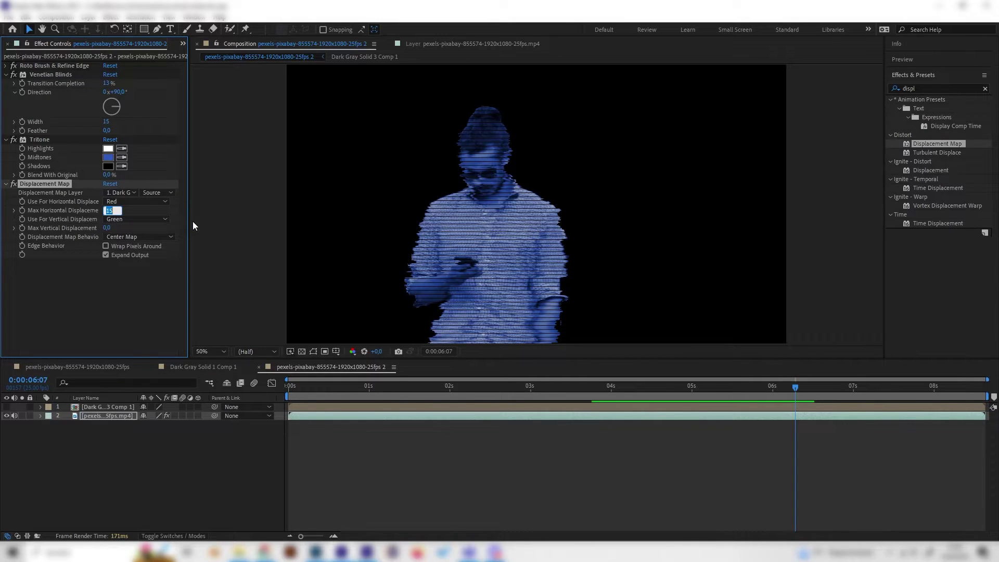
pyautogui.write('7')
pyautogui.press('Return')
pyautogui.press('space')
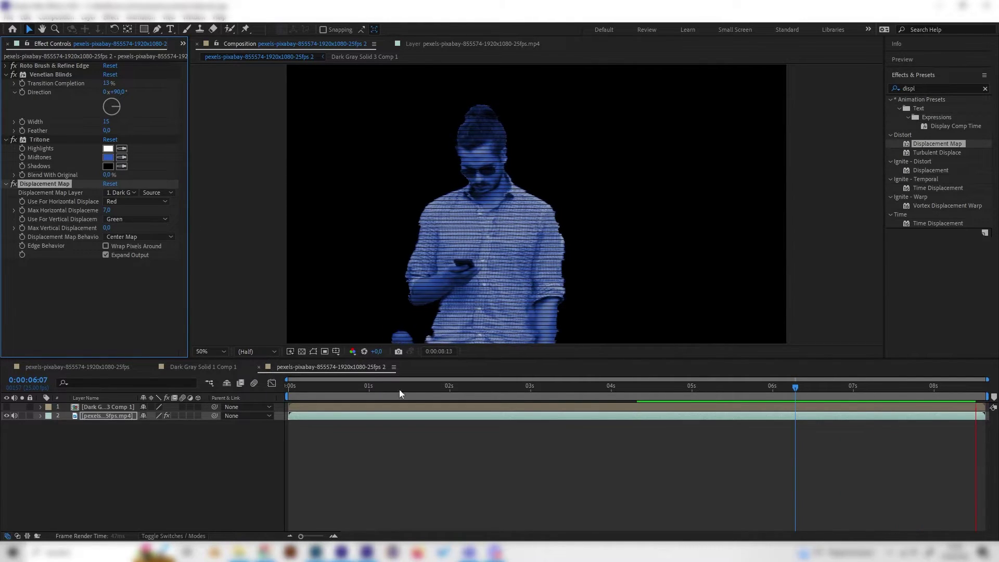
pyautogui.click(331, 399)
pyautogui.press('space')
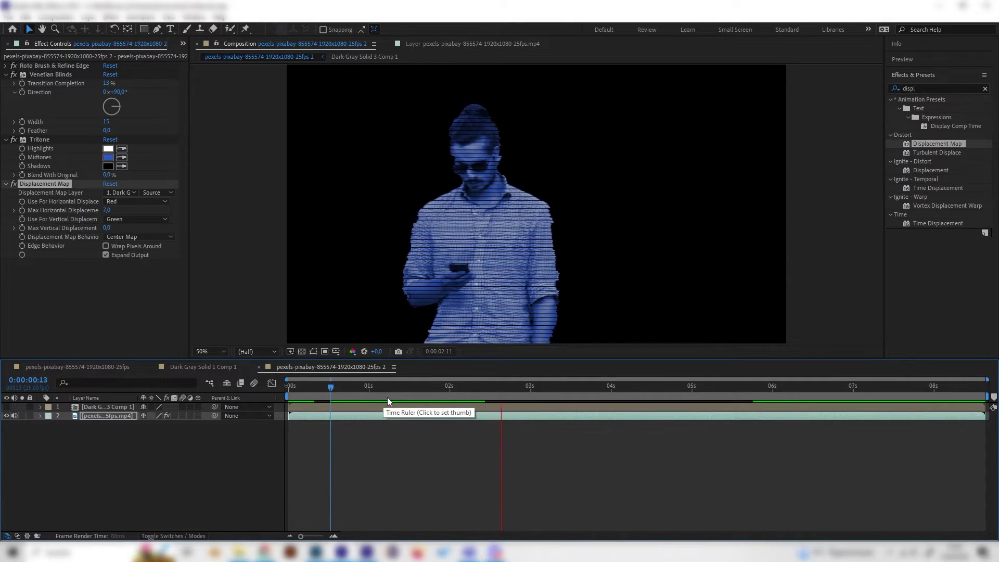
# Keyframe a 33 horizontal displacement spike near 0:00:00:20, dropping back to 7 a few frames later.
pyautogui.click(352, 388)
pyautogui.moveTo(353, 389); pyautogui.dragTo(382, 386)
pyautogui.click(22, 210)
pyautogui.click(107, 210)
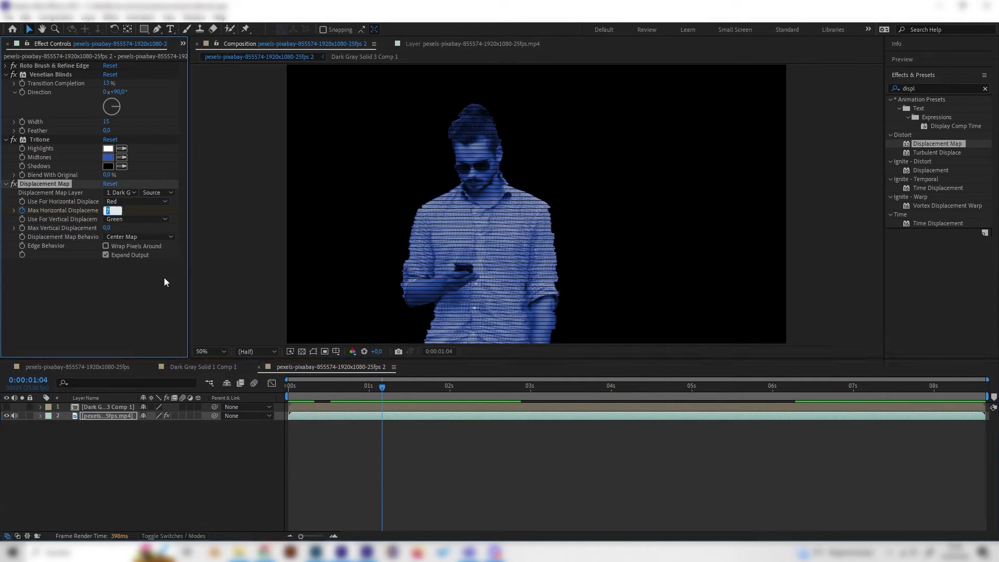
pyautogui.write('33')
pyautogui.press('Return')
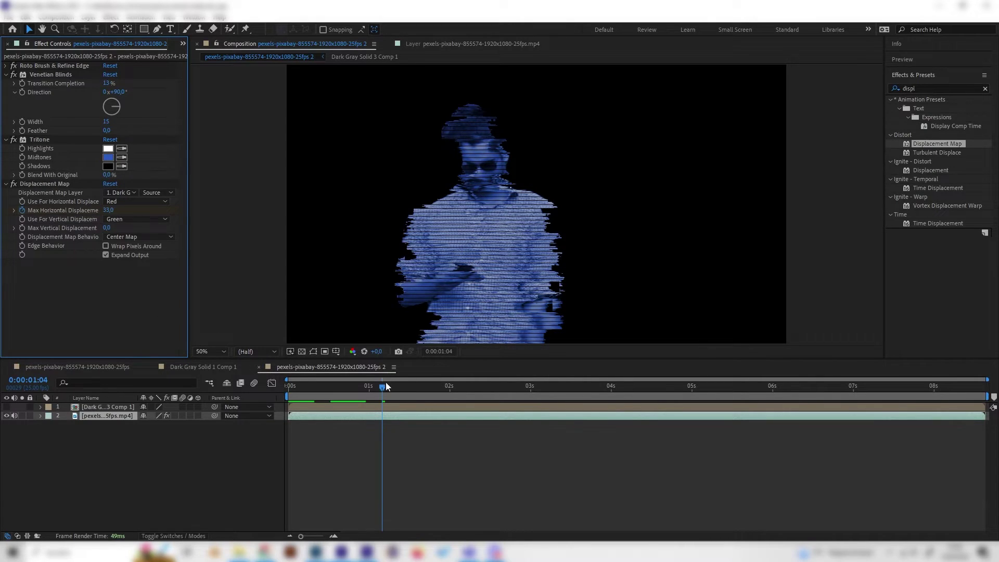
pyautogui.moveTo(382, 386); pyautogui.dragTo(402, 387)
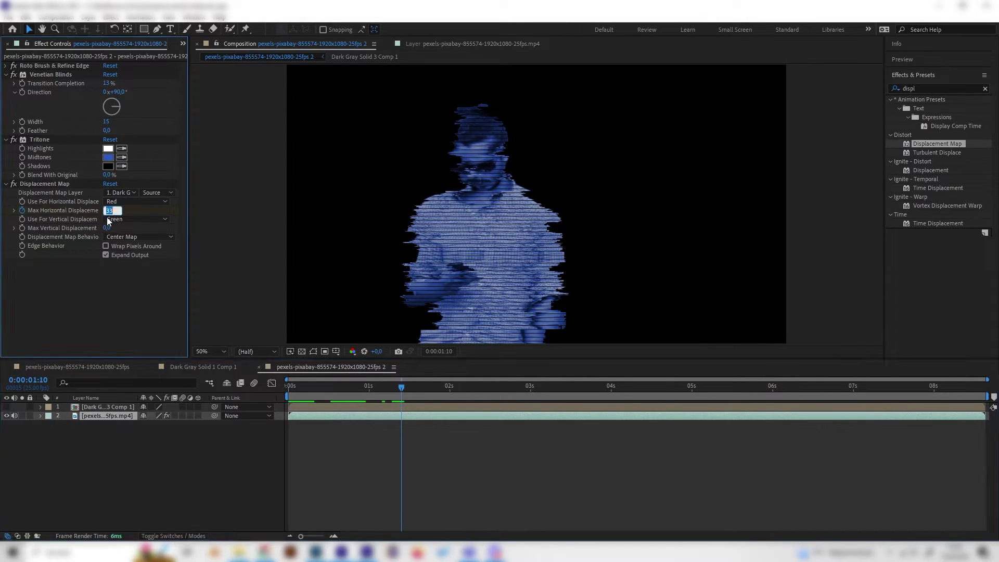
pyautogui.hotkey('ctrl', 'z')
pyautogui.moveTo(412, 383); pyautogui.dragTo(308, 388)
pyautogui.moveTo(366, 399); pyautogui.dragTo(510, 386)
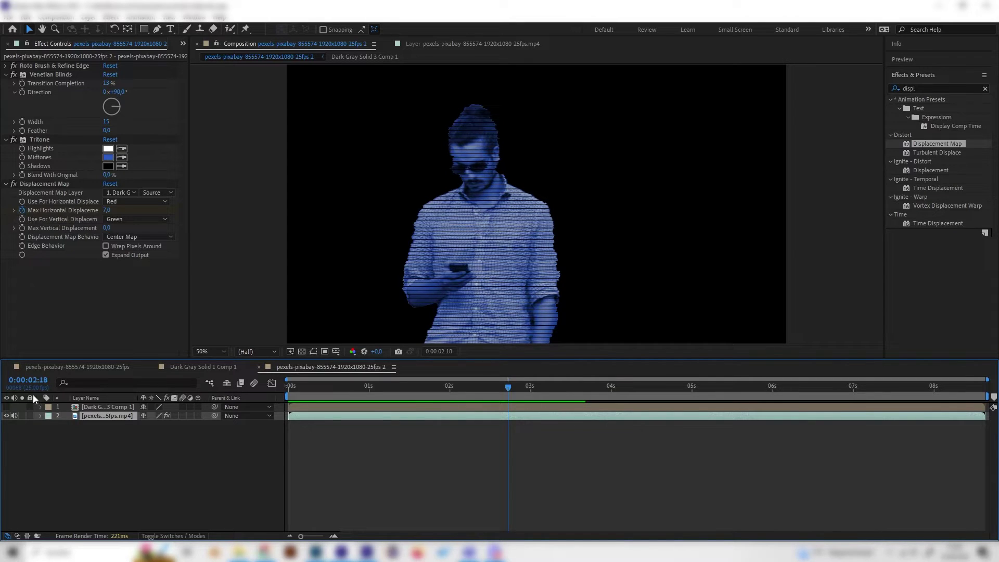
# Keyframe Max Horizontal Displacement from 02:18, spiking to 55 at 03:11 and back to 7 at 03:14.
pyautogui.click(40, 415)
pyautogui.click(49, 425)
pyautogui.click(58, 460)
pyautogui.click(14, 473)
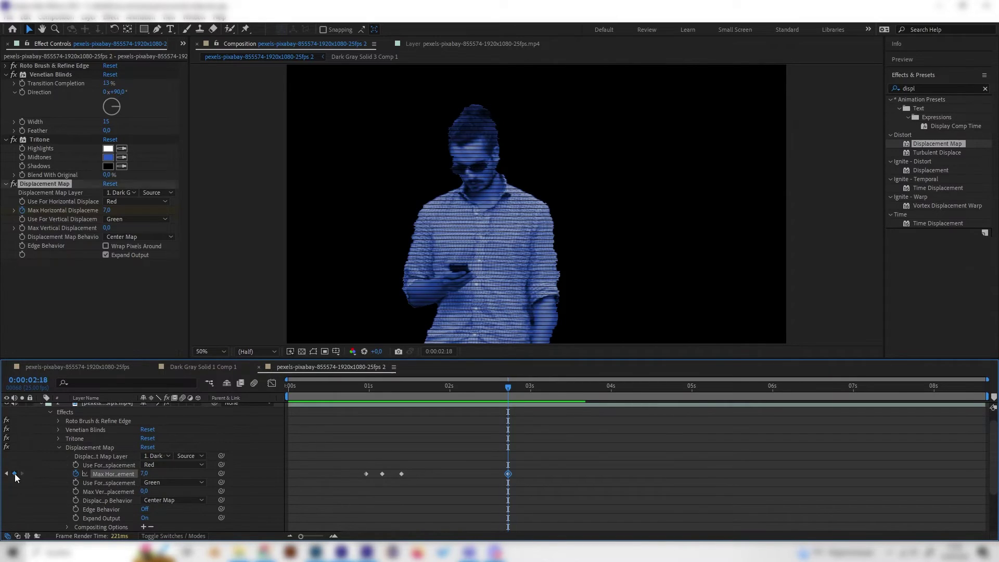
pyautogui.click(543, 388)
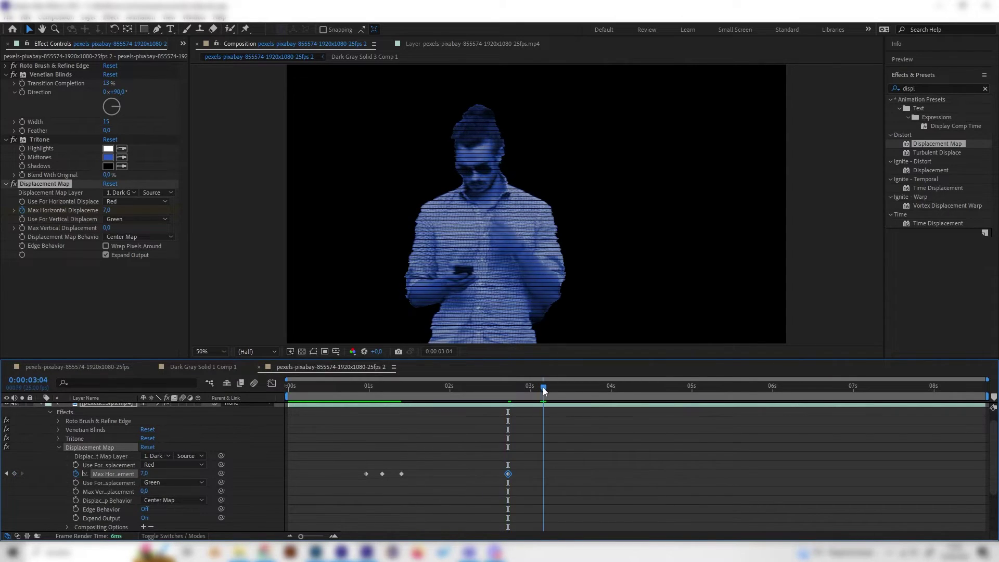
pyautogui.click(145, 474)
pyautogui.write('55')
pyautogui.click(464, 425)
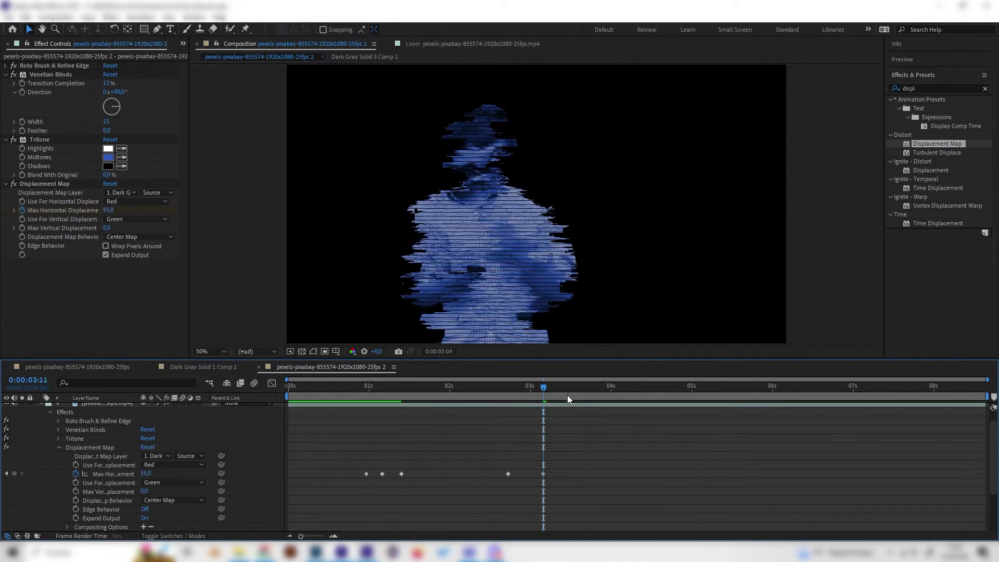
pyautogui.moveTo(569, 399); pyautogui.dragTo(576, 399)
pyautogui.click(149, 474)
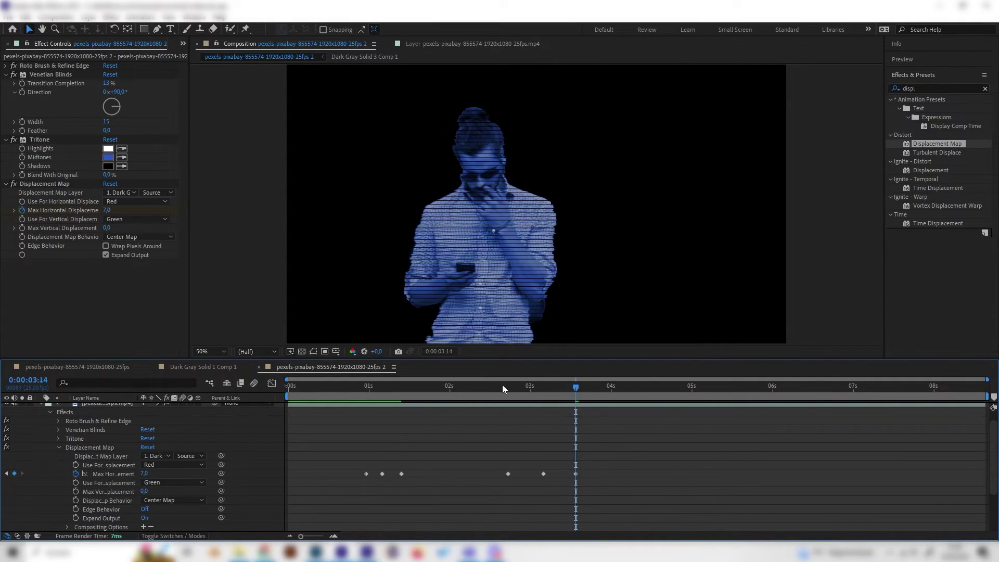
# Scrub and play back the timeline to review the new displacement glitch frames.
pyautogui.moveTo(496, 387)
pyautogui.mouseDown()
pyautogui.moveTo(348, 387)
pyautogui.moveTo(469, 404)
pyautogui.moveTo(501, 391)
pyautogui.mouseUp()
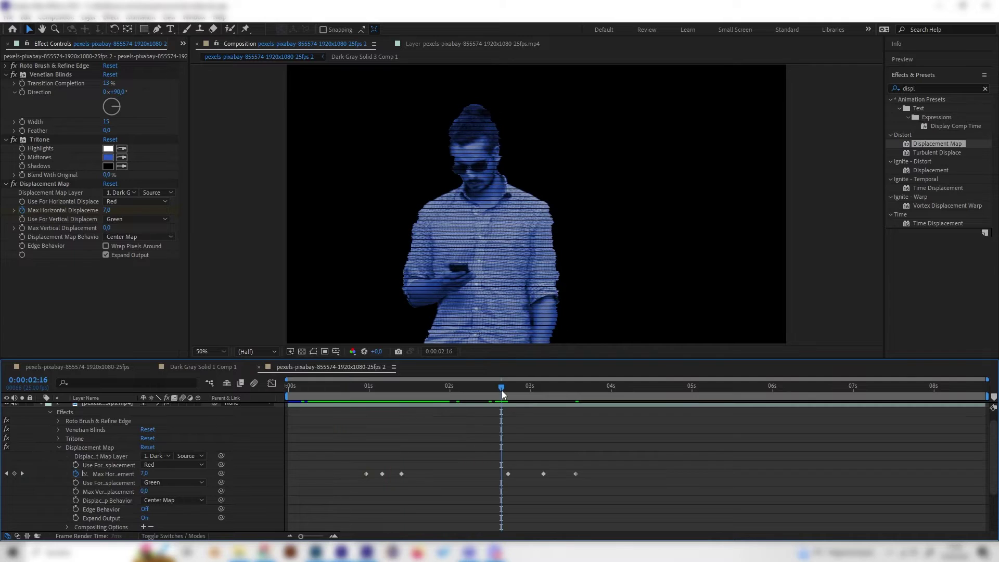
pyautogui.press('space')
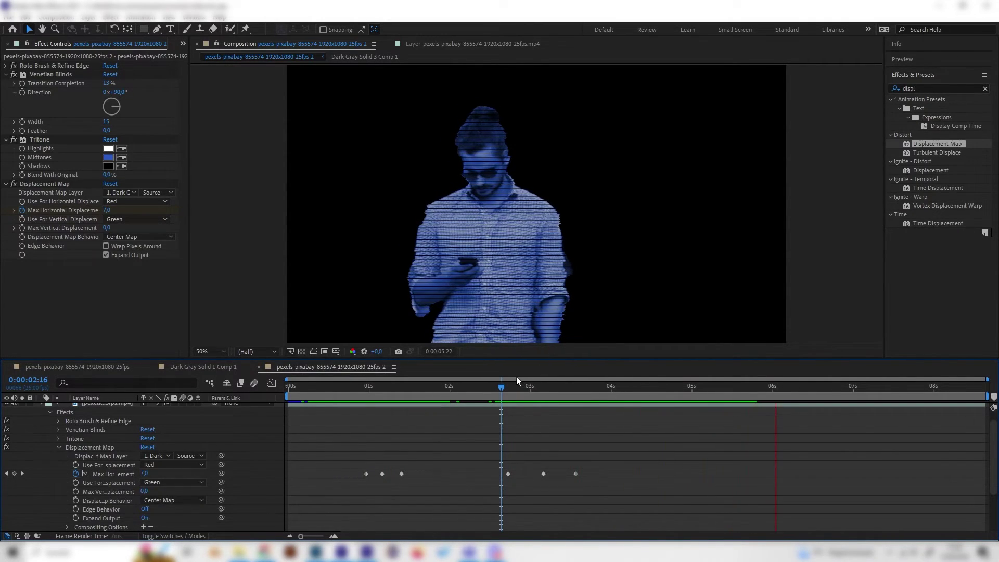
pyautogui.moveTo(464, 392); pyautogui.dragTo(822, 390)
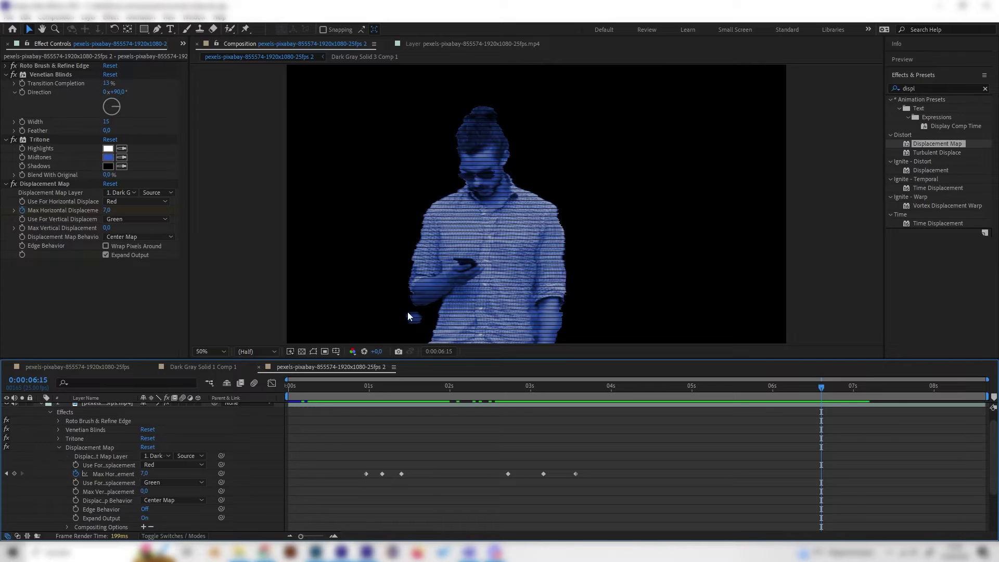
pyautogui.moveTo(773, 386); pyautogui.dragTo(657, 399)
pyautogui.moveTo(436, 387); pyautogui.dragTo(386, 385)
# Search Effects & Presets for 'glow' and drag Stylize > Glow onto the hologram layer.
pyautogui.click(920, 89)
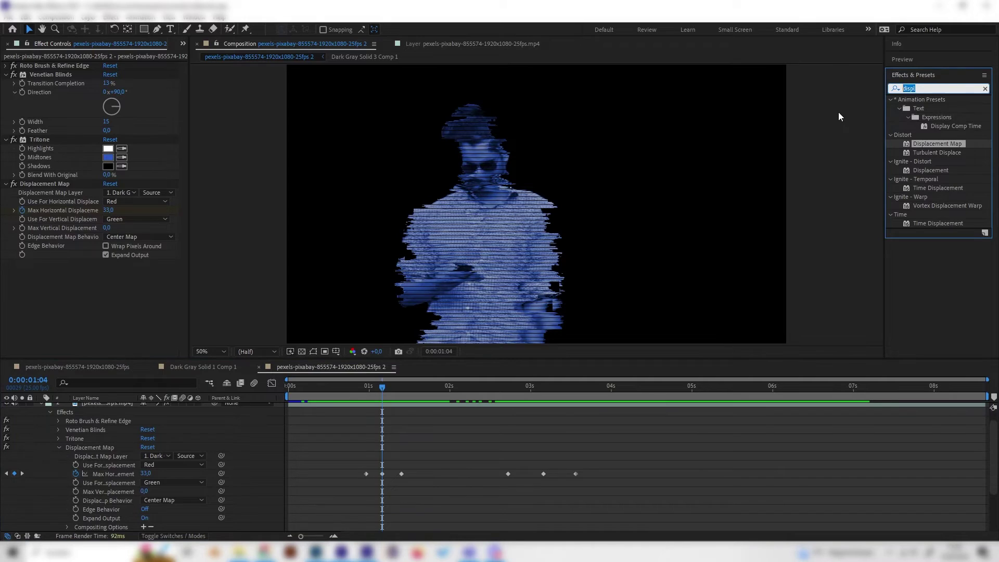
pyautogui.write('glow')
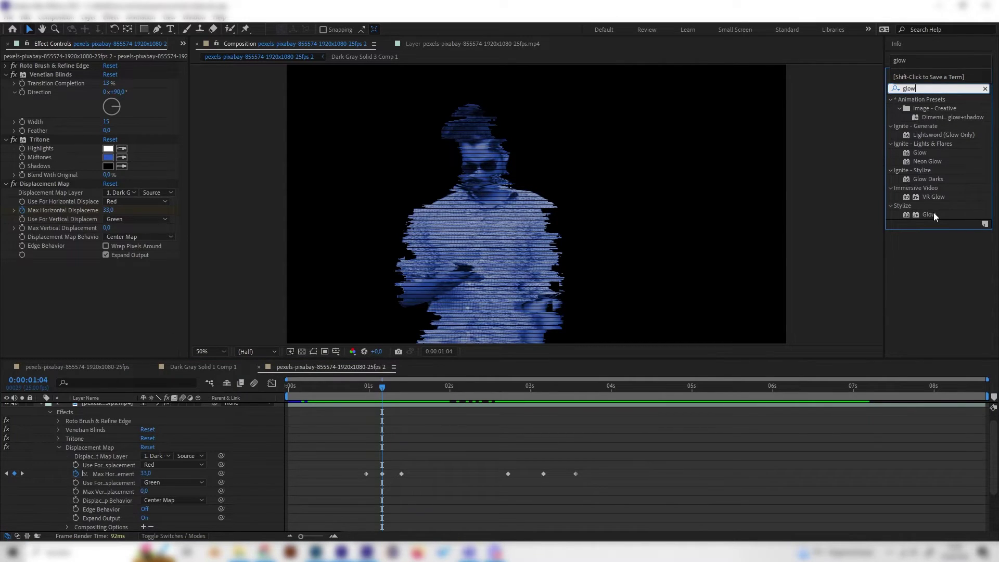
pyautogui.click(929, 214)
pyautogui.moveTo(924, 215); pyautogui.dragTo(102, 314)
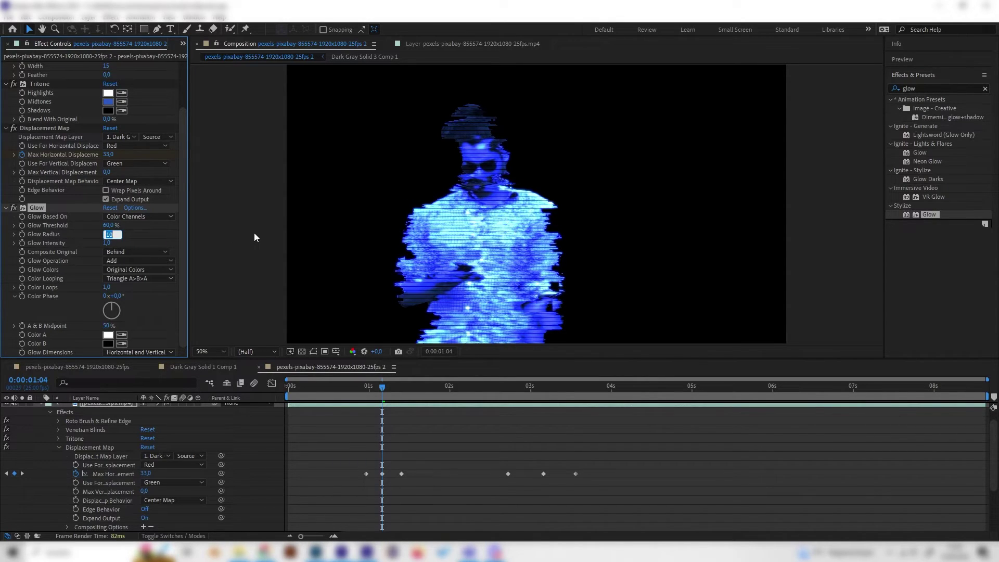
# Set Glow Radius to 100 and Glow Intensity to 0.1.
pyautogui.write('100')
pyautogui.press('Return')
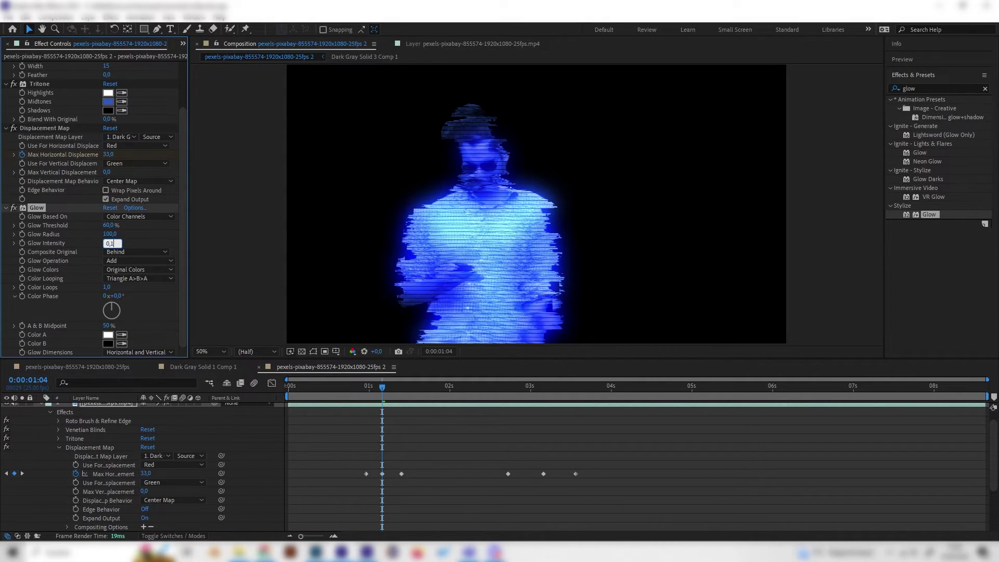
pyautogui.write('0,1')
pyautogui.press('Return')
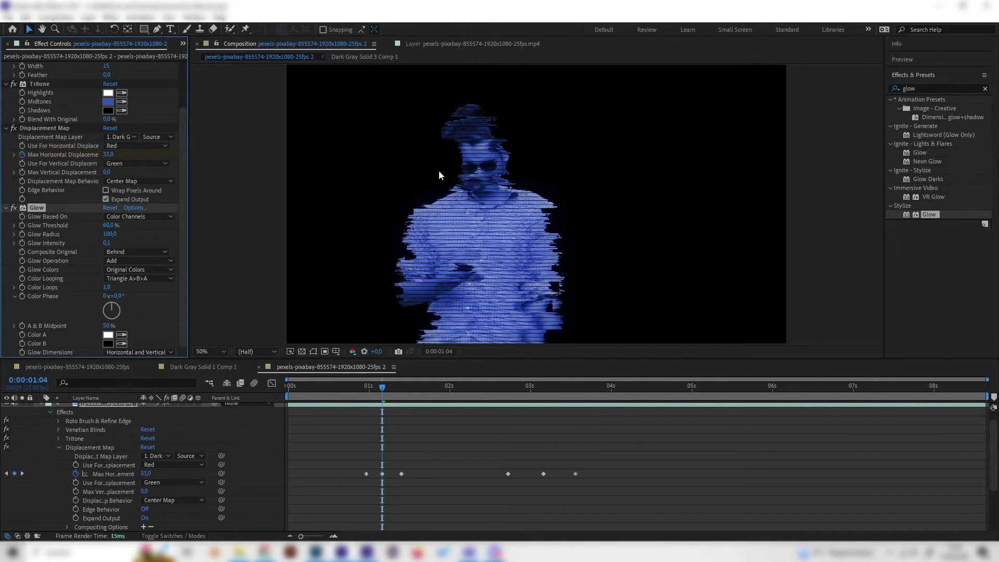
# Apply Brightness & Contrast from a 'bright' search to the hologram, with Brightness 5 and Contrast 59.
pyautogui.click(916, 87)
pyautogui.write('bright')
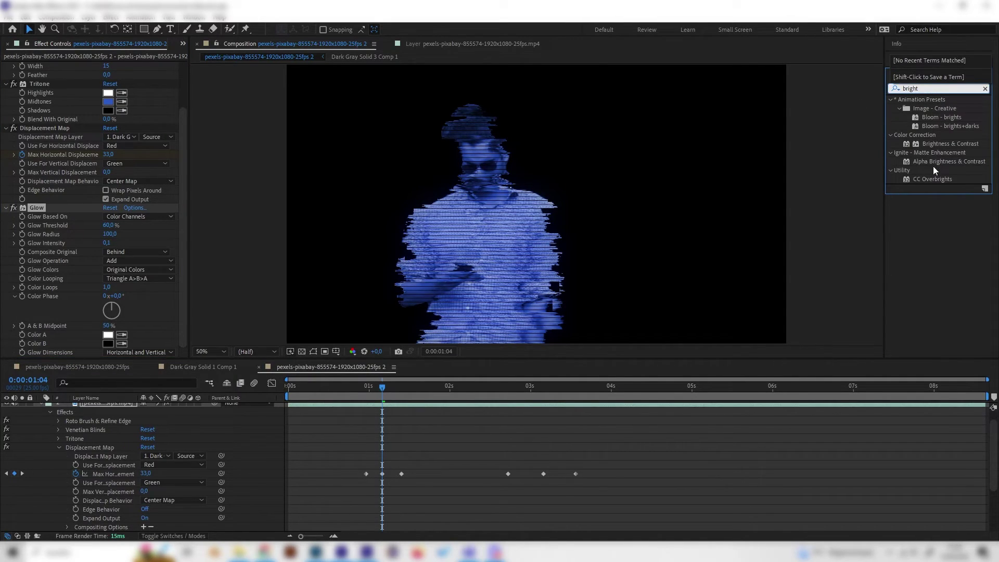
pyautogui.moveTo(941, 145); pyautogui.dragTo(539, 253)
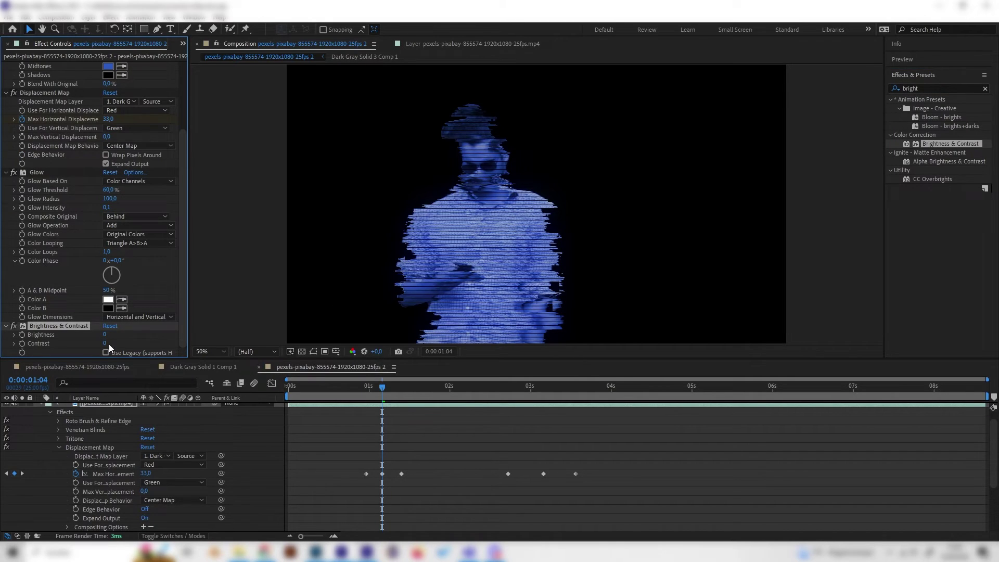
pyautogui.moveTo(107, 343)
pyautogui.mouseDown()
pyautogui.moveTo(125, 338)
pyautogui.moveTo(109, 339)
pyautogui.mouseUp()
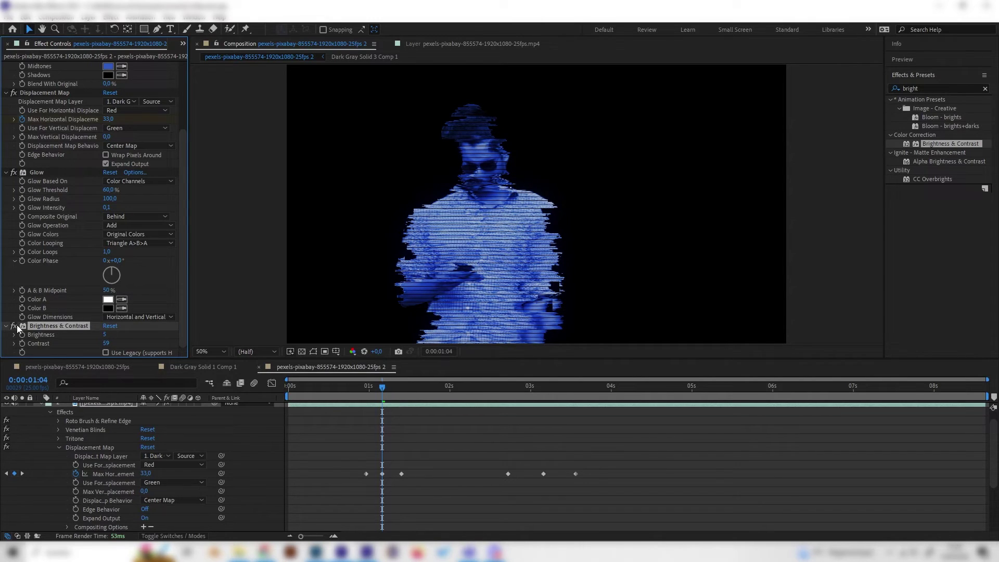
# Zoom the preview out to 25% and move the time indicator ahead to about 3 seconds.
pyautogui.press(',')
pyautogui.press('pagedown')
pyautogui.press('pagedown')
pyautogui.press('pagedown')
pyautogui.press('pagedown')
pyautogui.moveTo(405, 386); pyautogui.dragTo(398, 415)
# Drag the night city street clip from the Project panel into the timeline below the hologram layer.
pyautogui.hotkey('ctrl', '0')
pyautogui.click(33, 157)
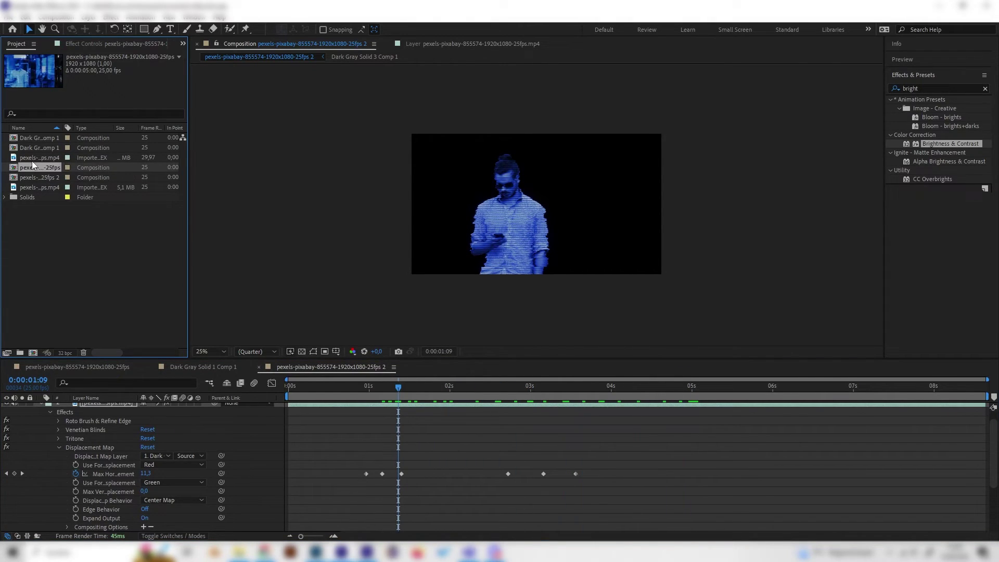
pyautogui.scroll(1, 80, 419)
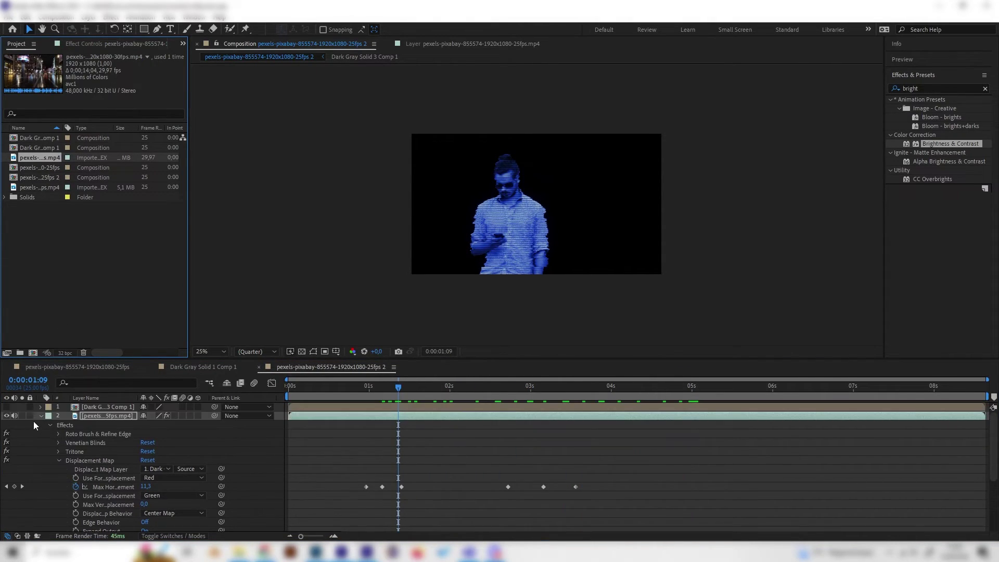
pyautogui.moveTo(37, 416); pyautogui.dragTo(88, 429)
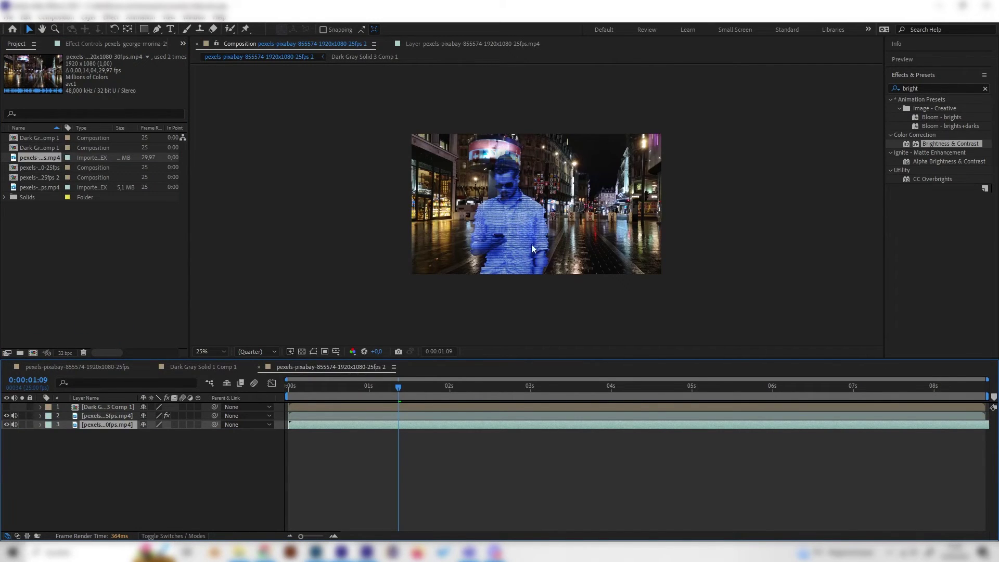
# Search 'trit' and apply Tritone to the night street footage layer.
pyautogui.click(936, 87)
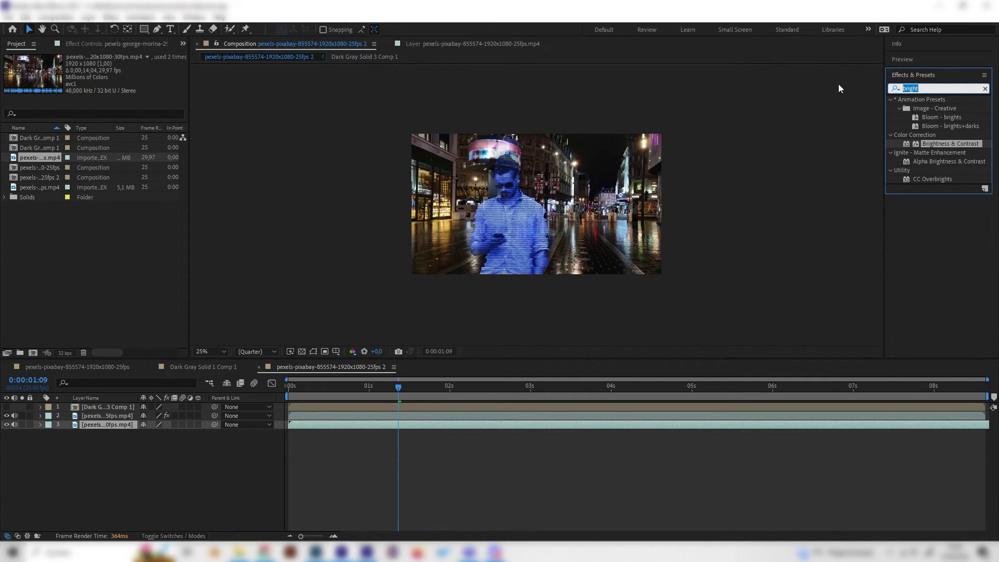
pyautogui.write('trit')
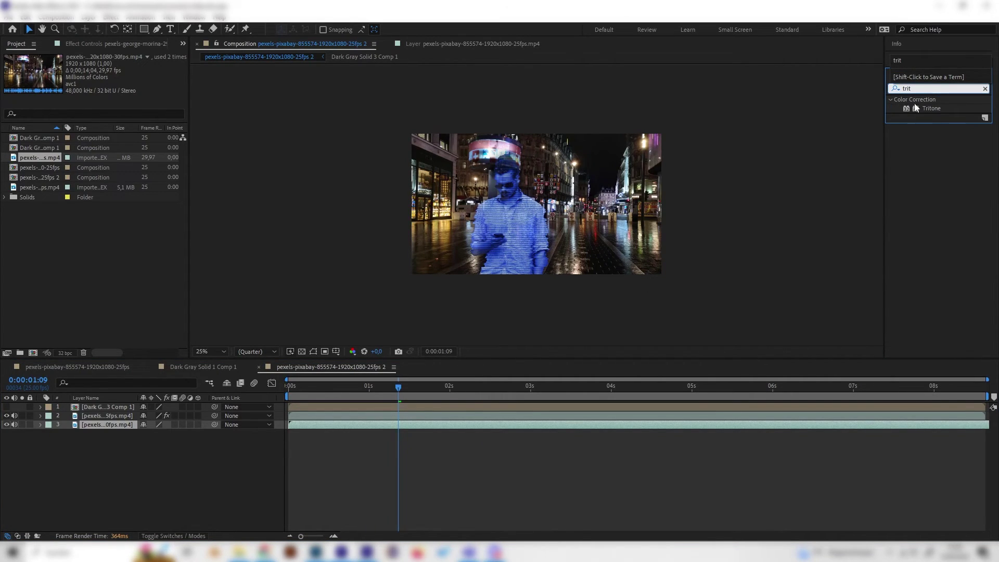
pyautogui.doubleClick(930, 108)
# Set the Tritone Midtones to a dark, dull blue and preview the tinted street.
pyautogui.click(109, 83)
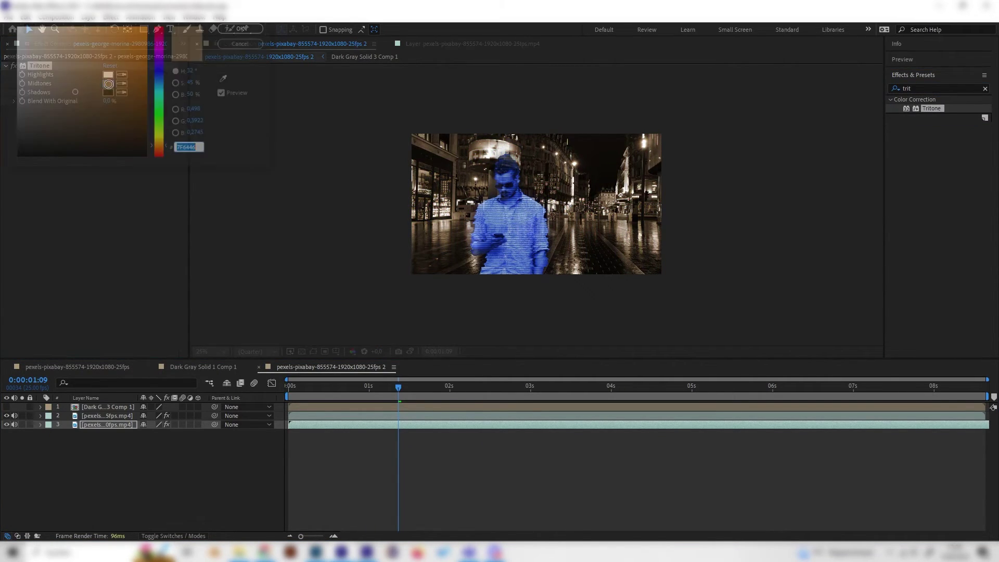
pyautogui.click(160, 79)
pyautogui.click(114, 98)
pyautogui.moveTo(98, 106)
pyautogui.mouseDown()
pyautogui.moveTo(73, 109)
pyautogui.moveTo(63, 124)
pyautogui.moveTo(94, 131)
pyautogui.mouseUp()
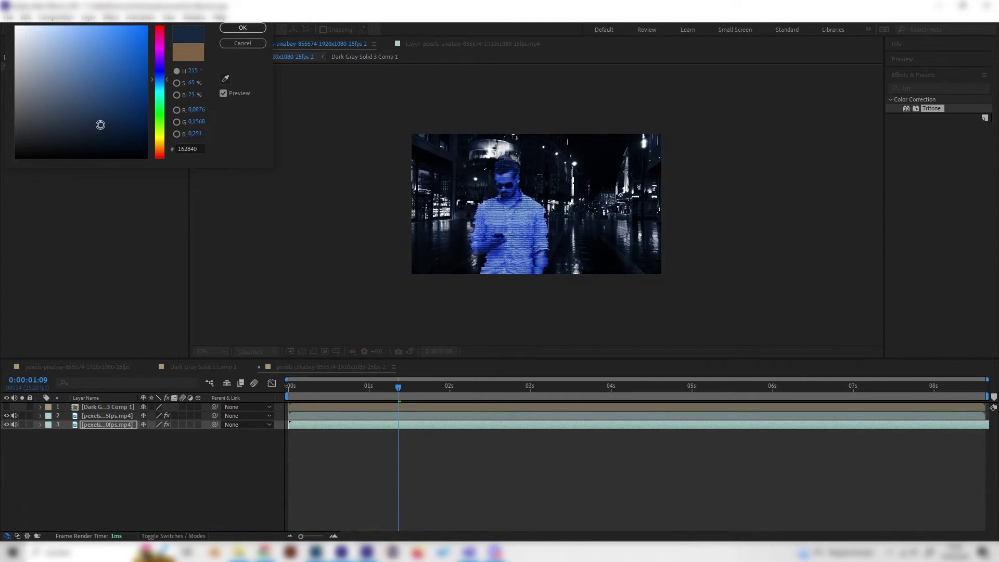
pyautogui.click(243, 28)
pyautogui.moveTo(366, 383); pyautogui.dragTo(378, 418)
pyautogui.press('space')
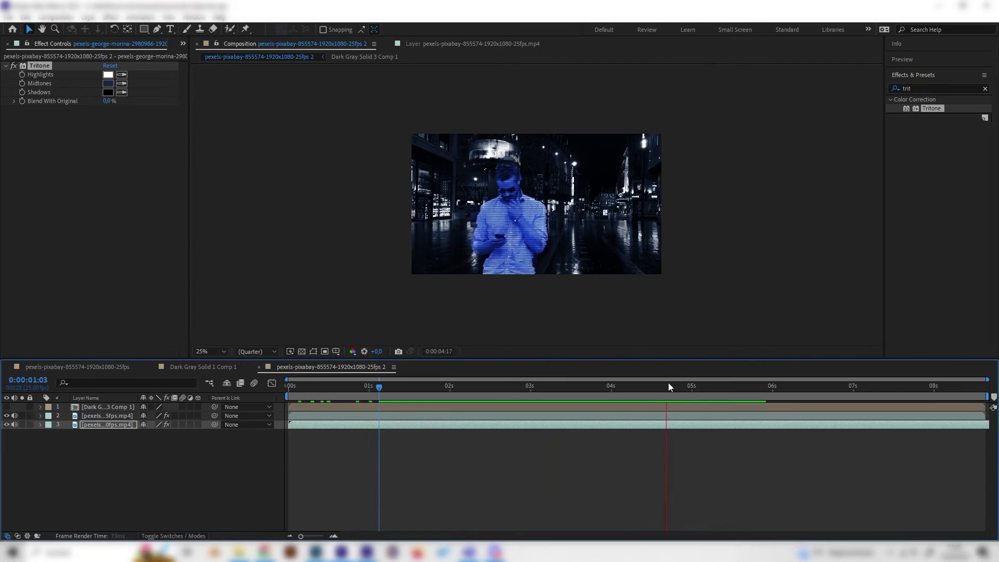
pyautogui.moveTo(670, 386); pyautogui.dragTo(813, 400)
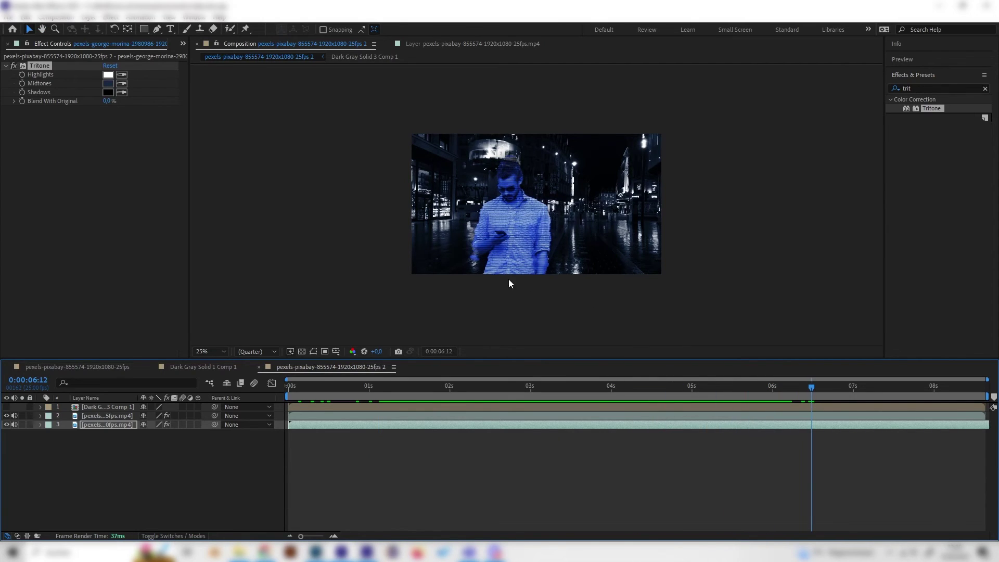
pyautogui.moveTo(570, 388); pyautogui.dragTo(440, 387)
pyautogui.press('space')
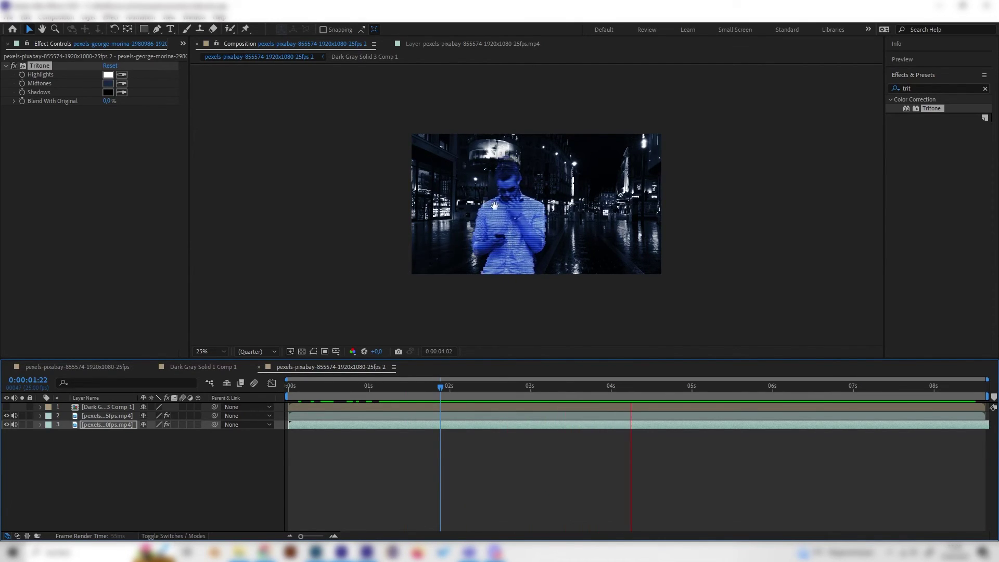
pyautogui.press('.')
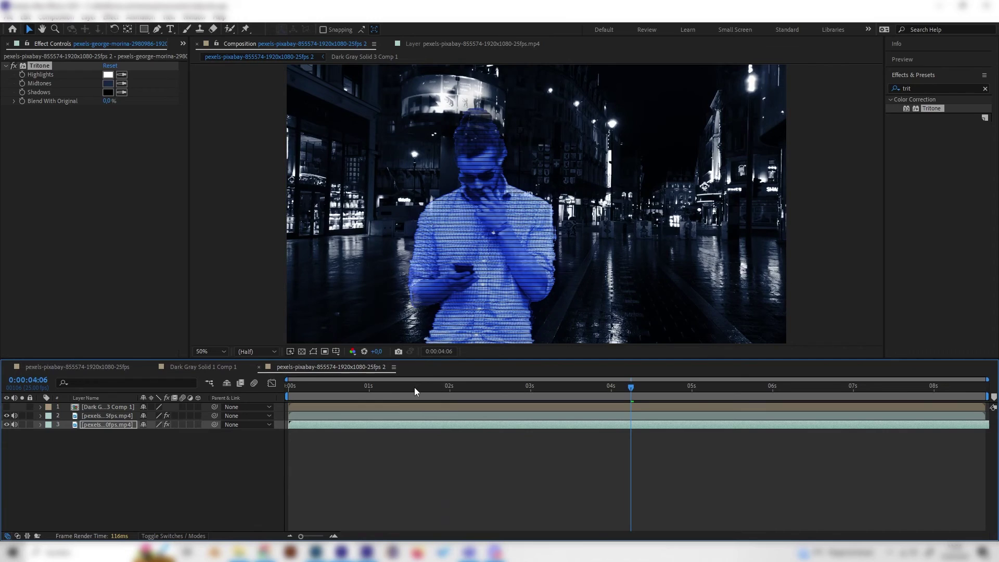